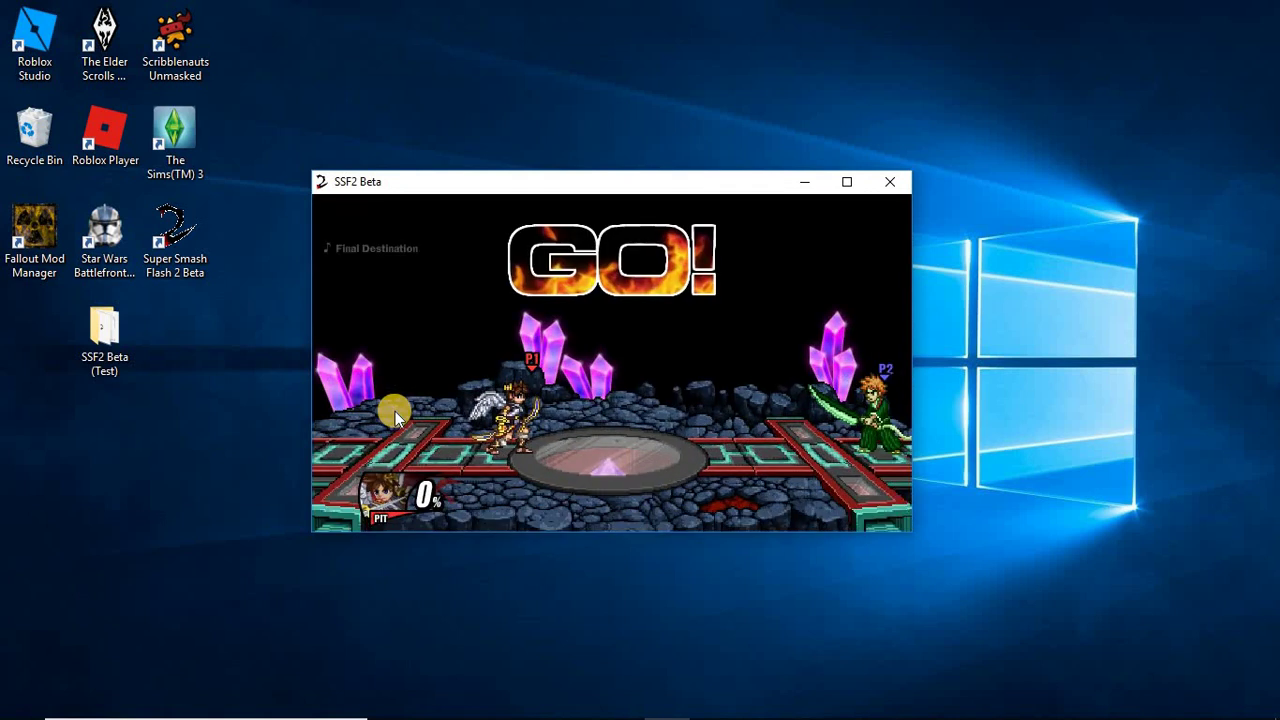
Play Pit against Ichigo on the Final Destination stage, trying out his movement, jumps and attacks.
key(d)
key(w)
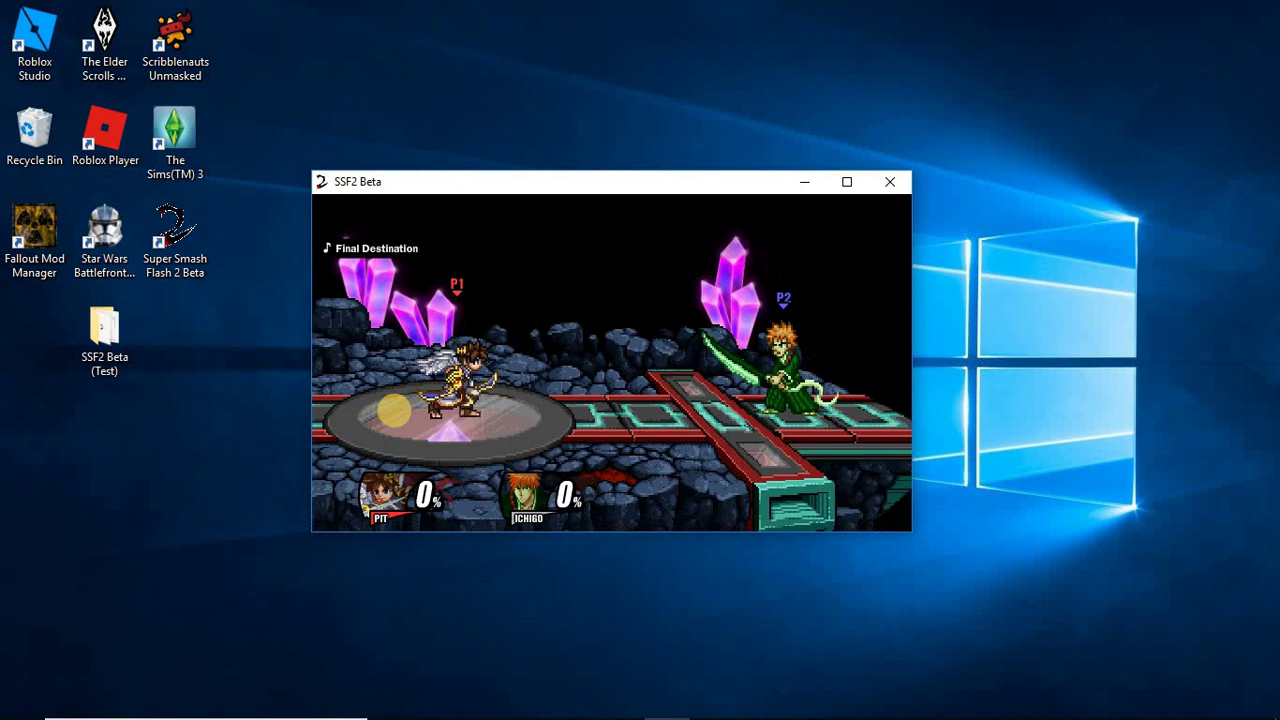
key(w)
key(p)
key(w)
key(p)
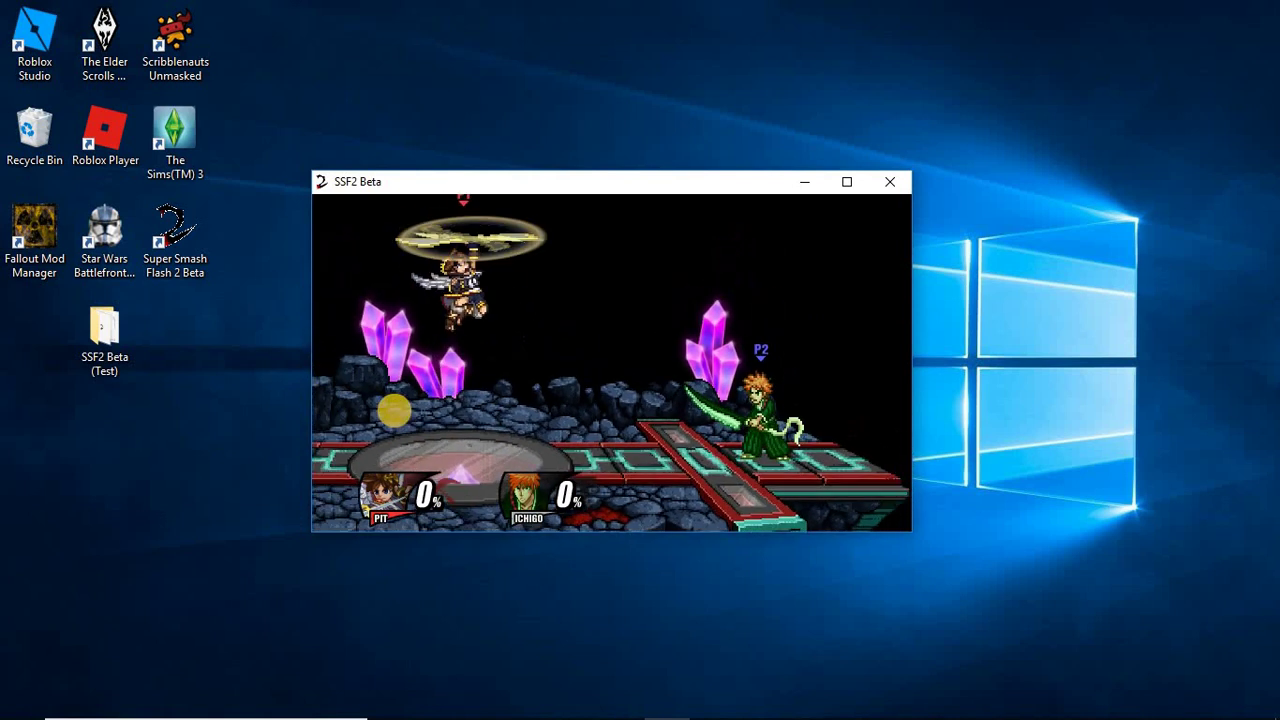
key(d)
key(p)
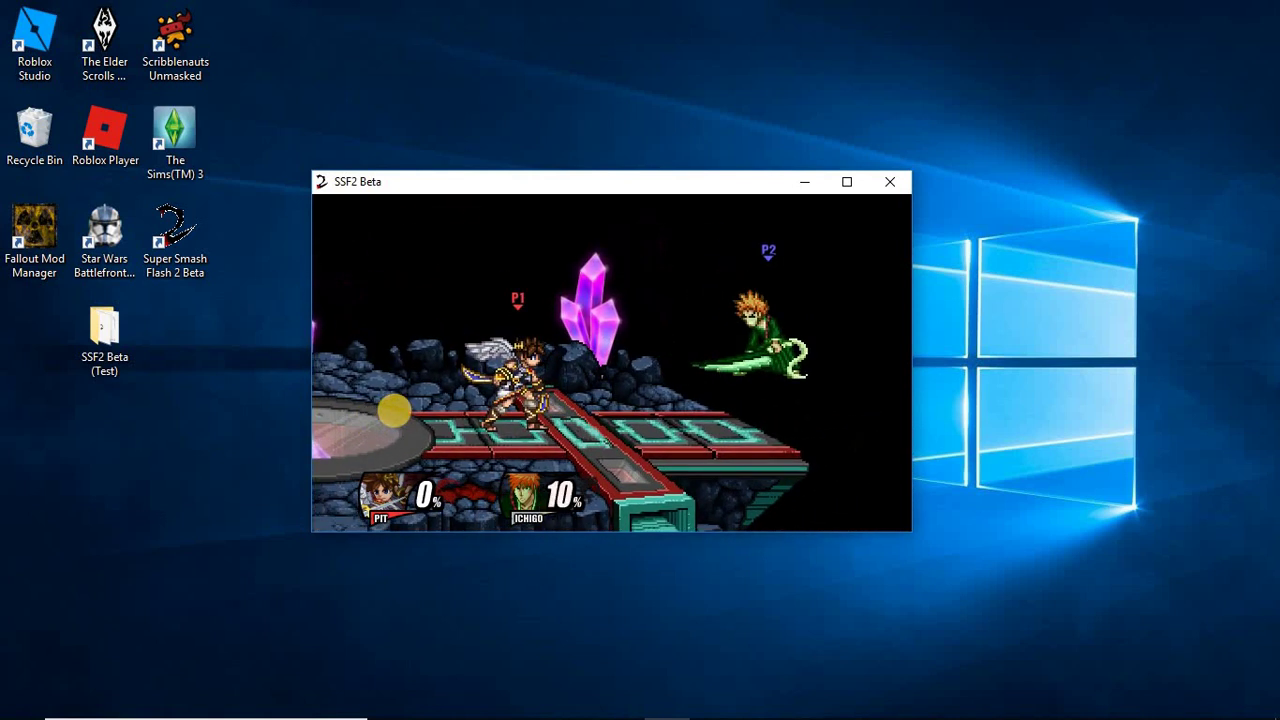
key(d)
key(w)
key(a)
key(w)
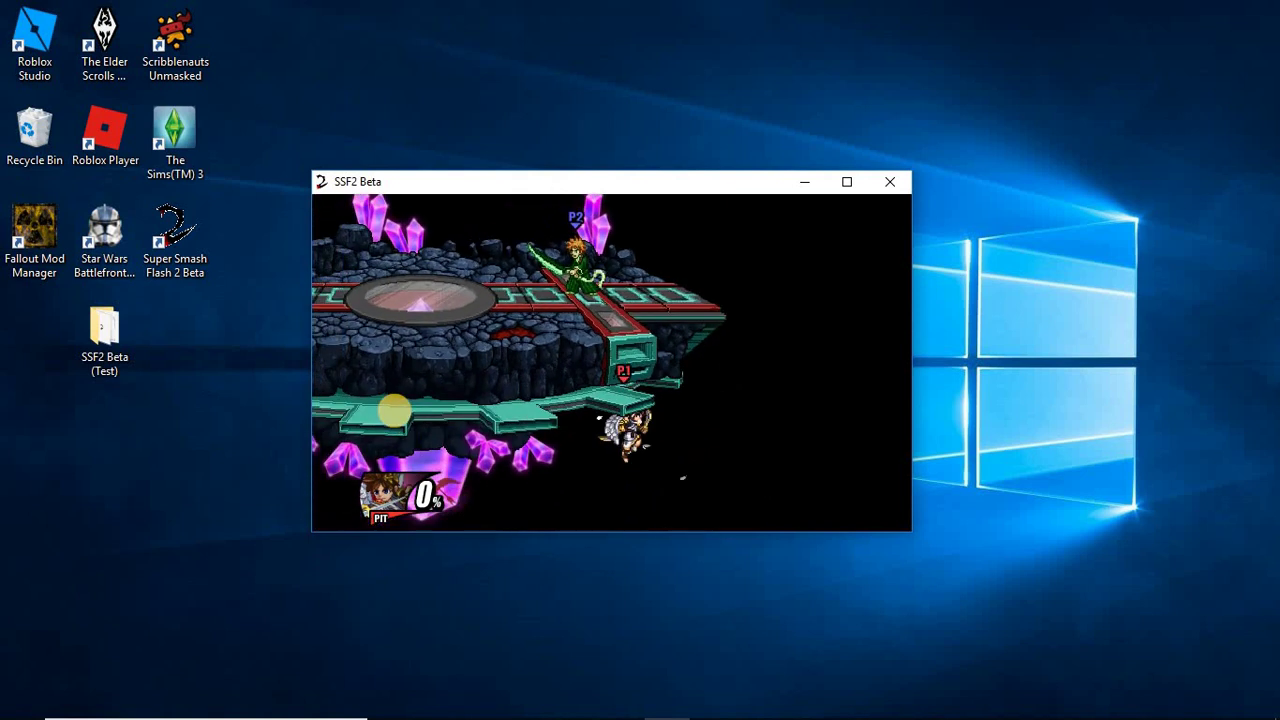
key(w)
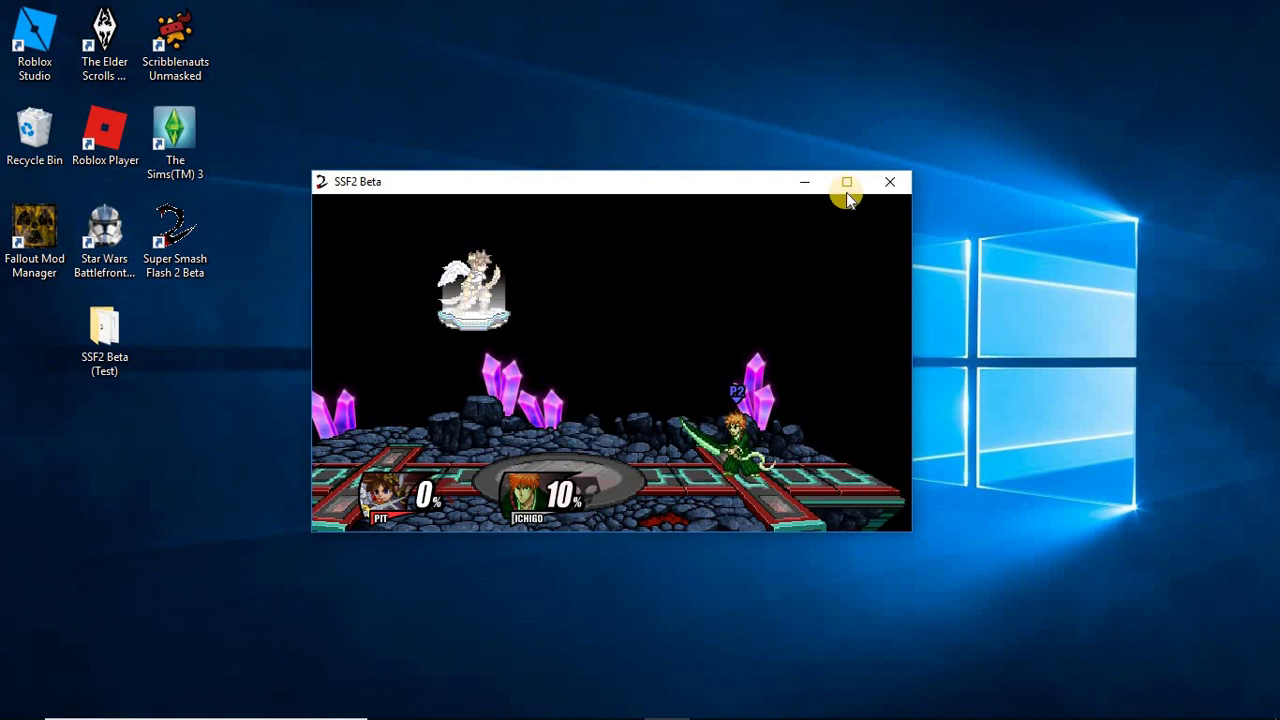
Close the running game and select the SSF2 Beta (Test) folder on the desktop.
click(880, 185)
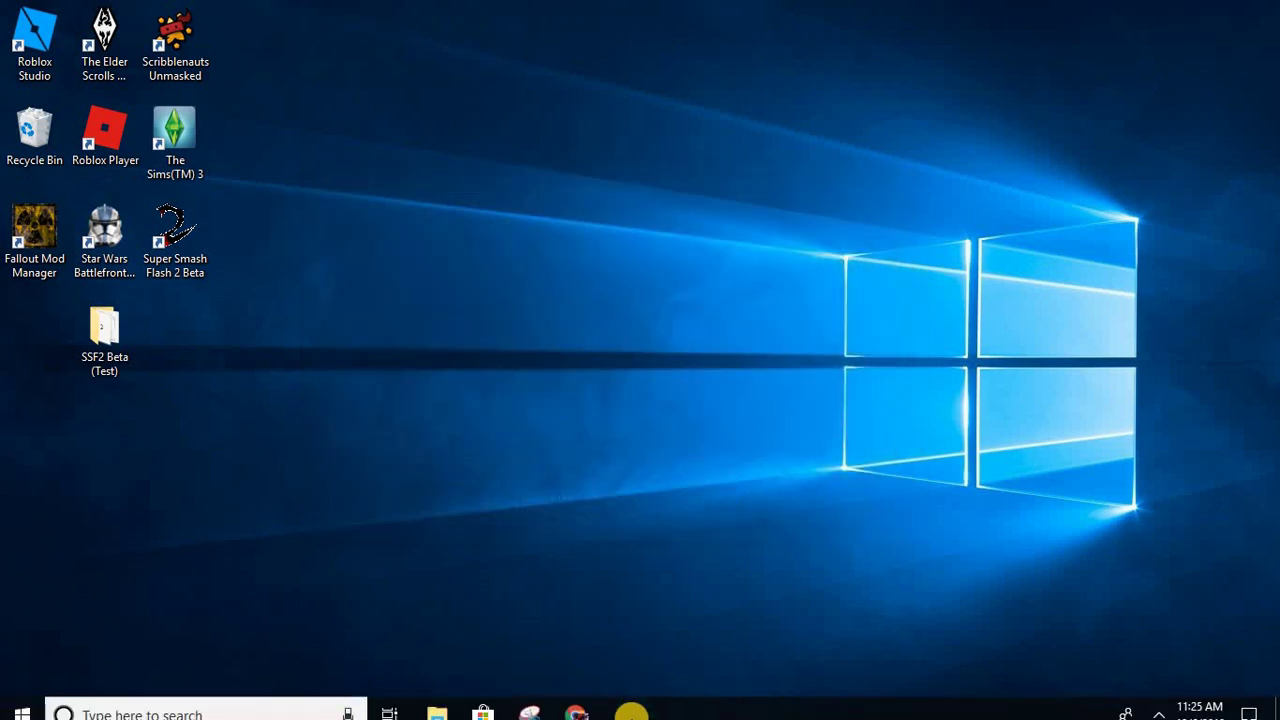
drag(60, 358, 178, 314)
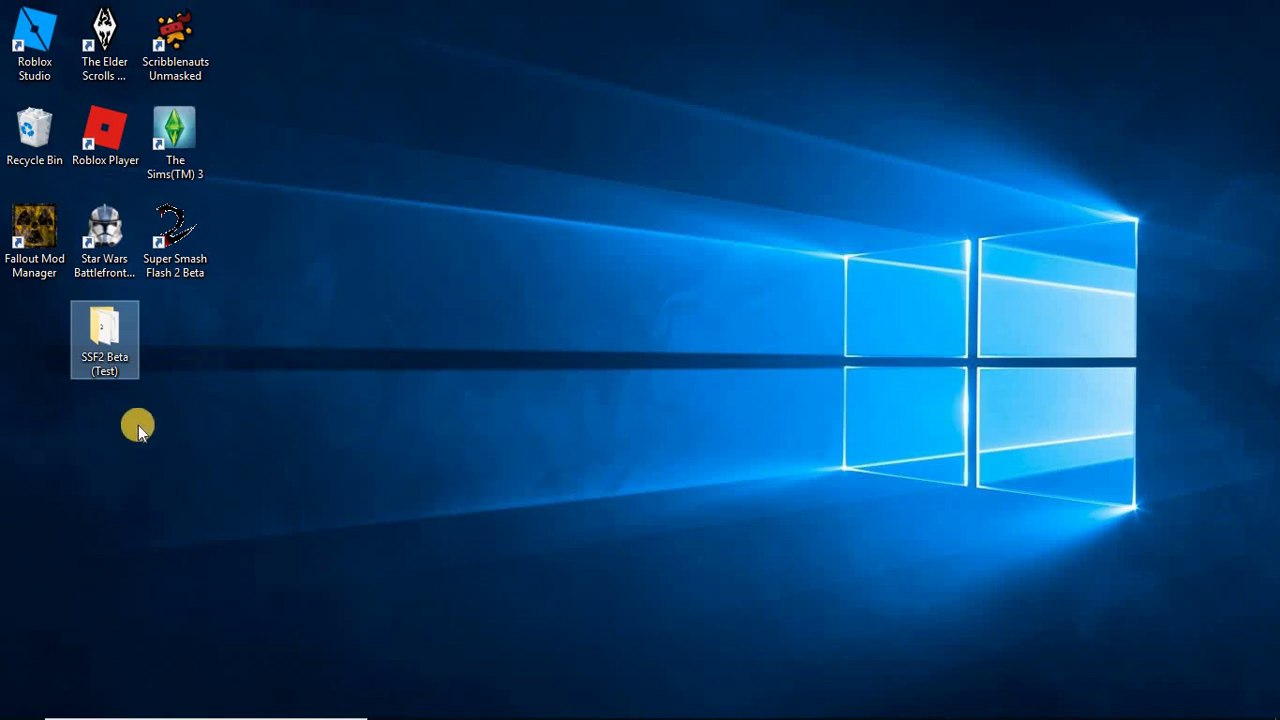
Switch to Chrome, expand the description of the SSF2 1.0.3.2 Mods video, and download DAT61.ssf from its MediaFire link.
mouse_move(650, 712)
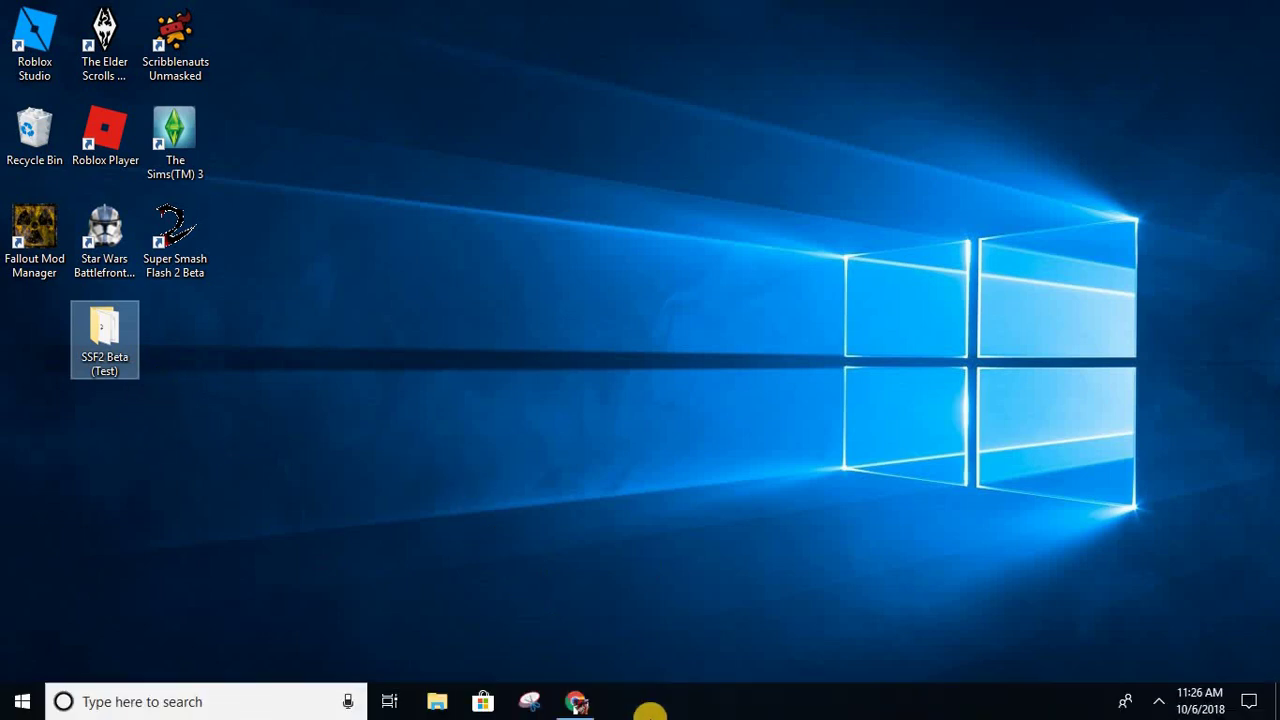
click(583, 703)
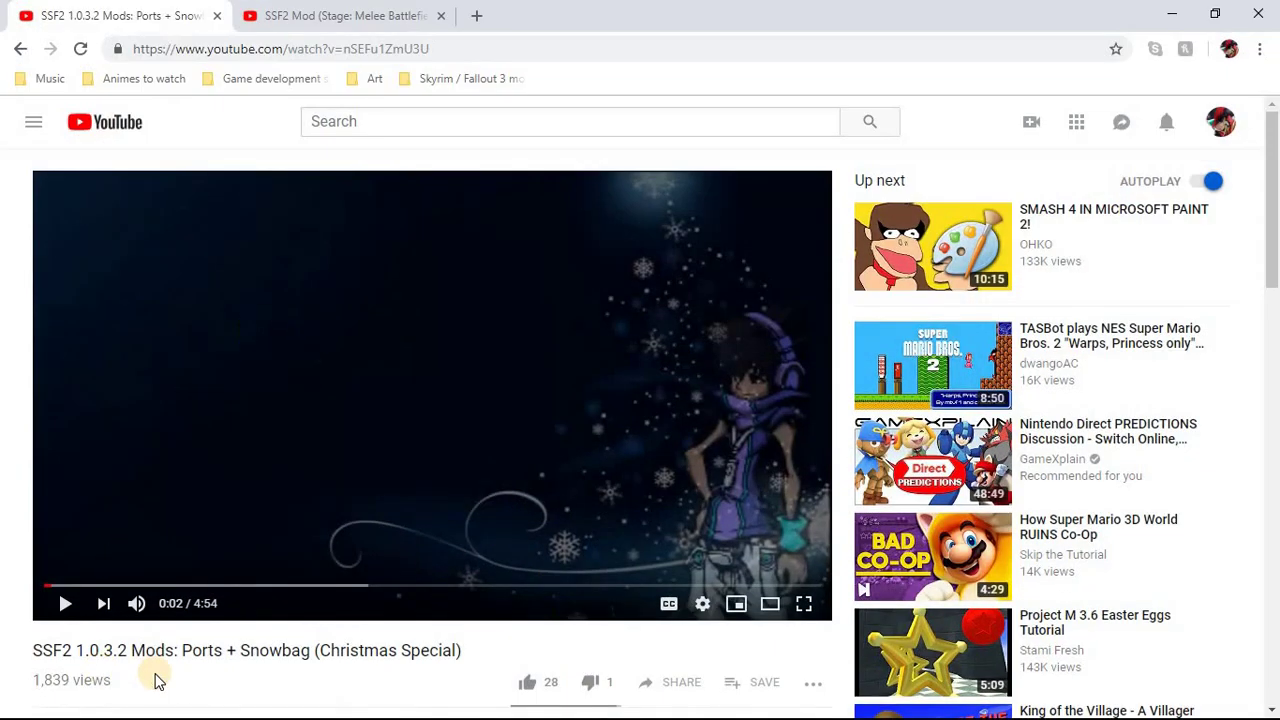
scroll(255, 678, down, 2)
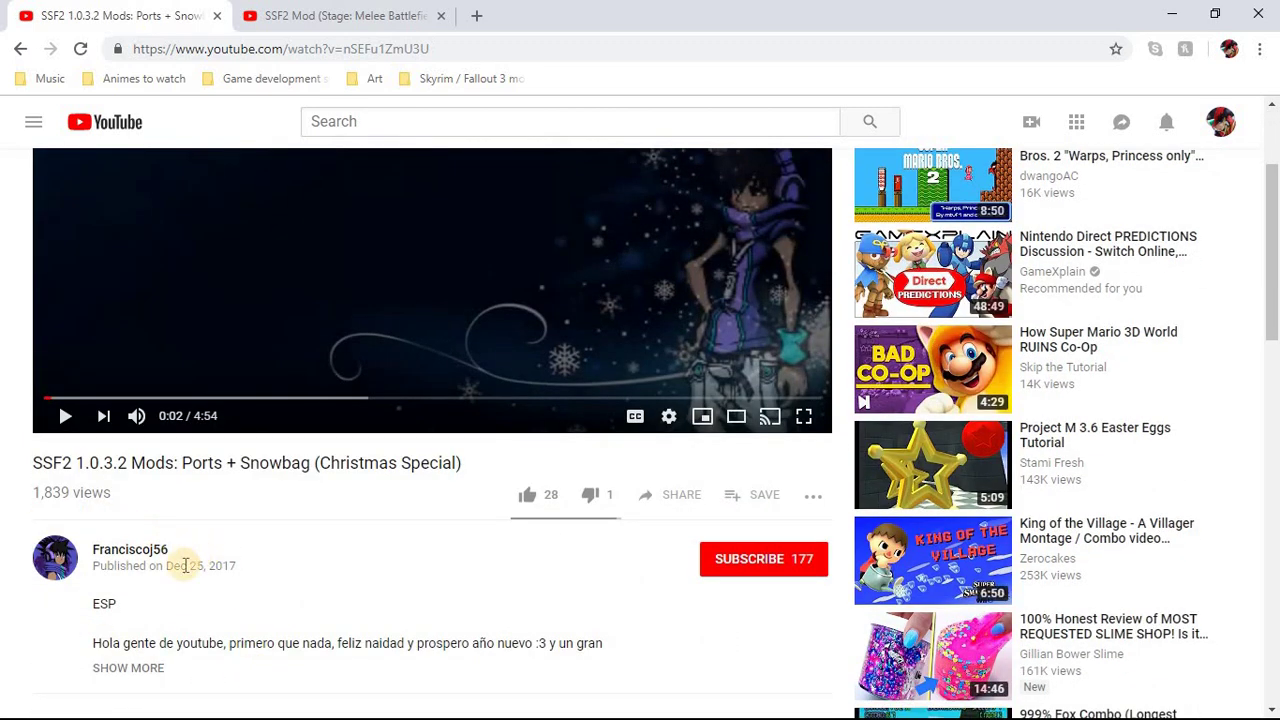
scroll(174, 591, down, 4)
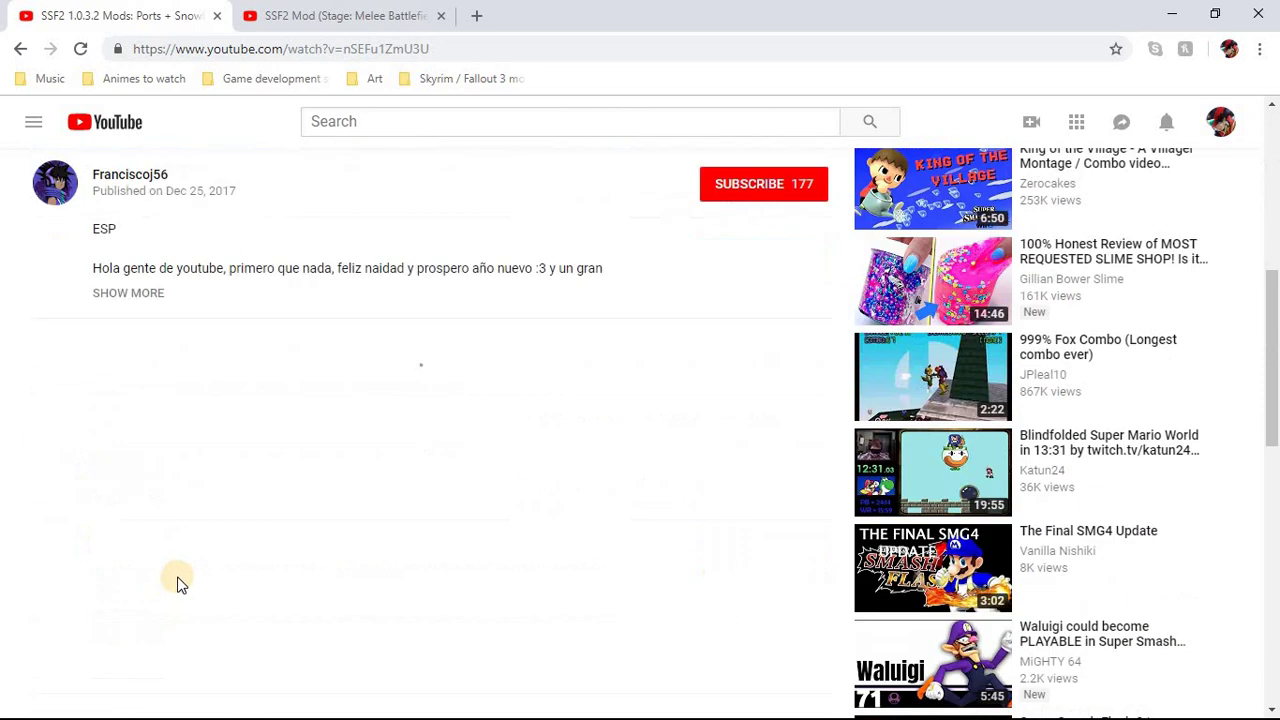
click(143, 293)
scroll(190, 480, down, 3)
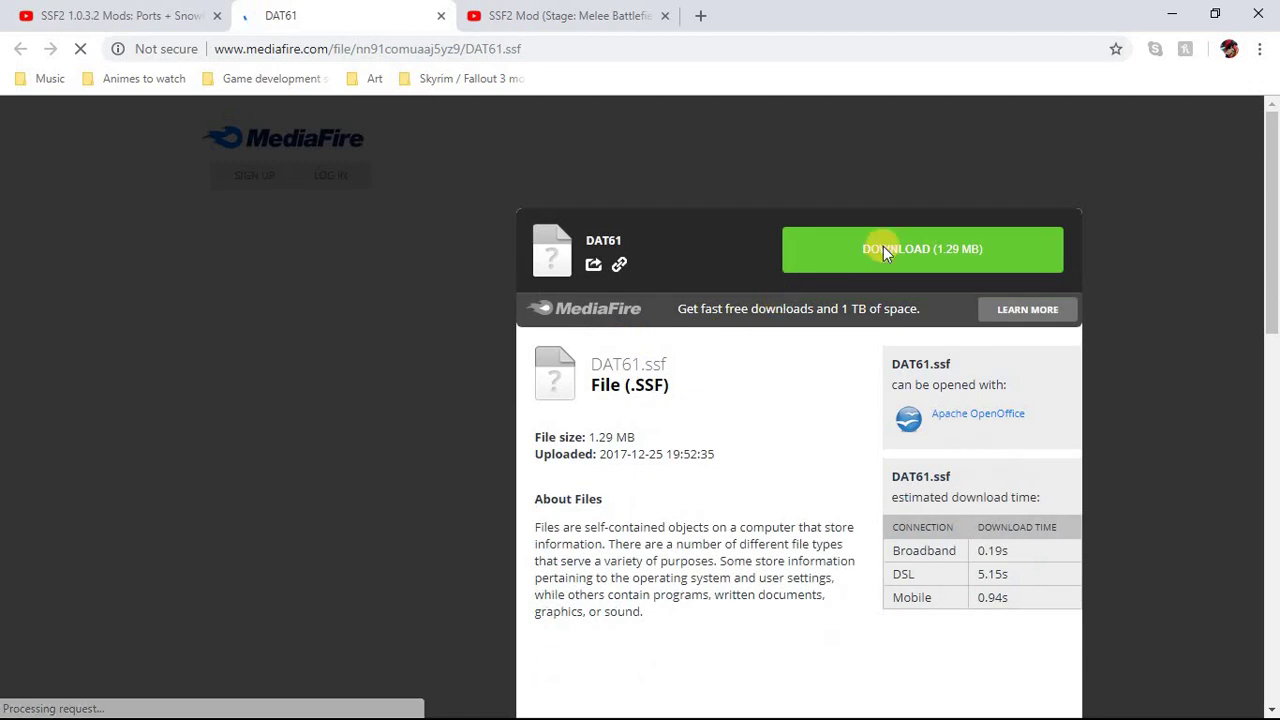
click(875, 262)
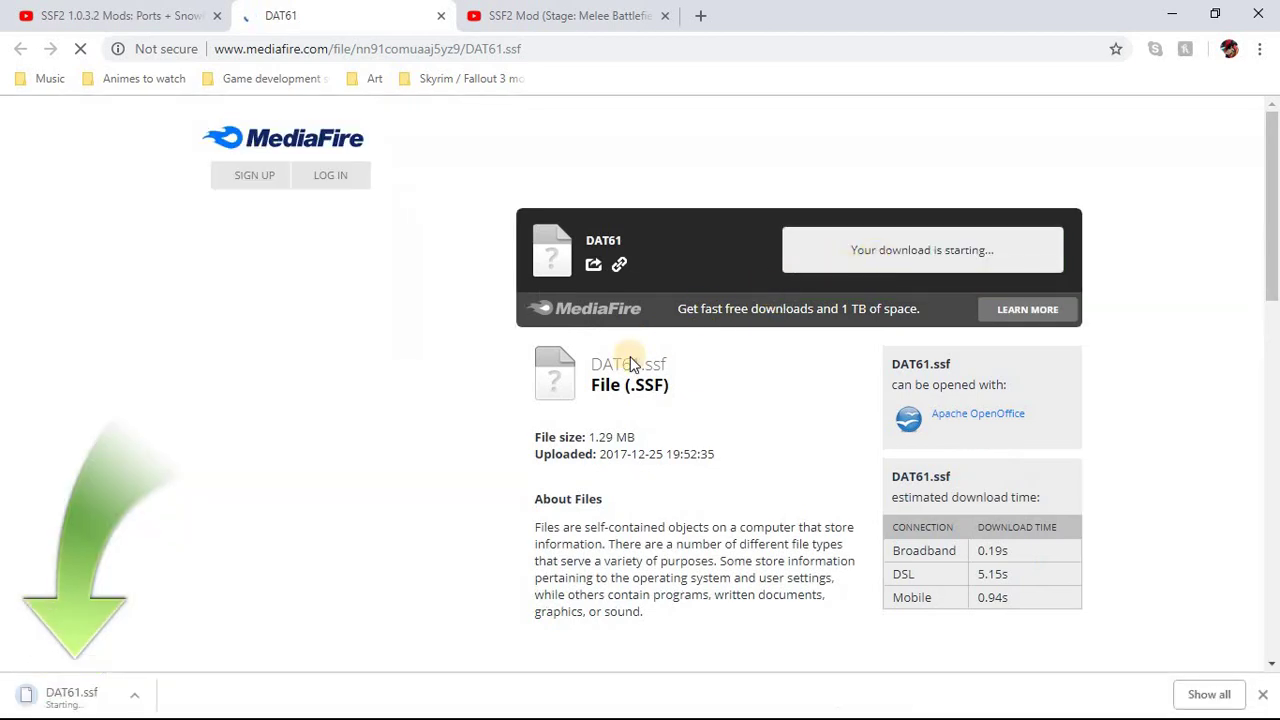
Shrink the browser window, put the downloaded DAT61.ssf on the desktop, and minimize the browser.
click(1215, 14)
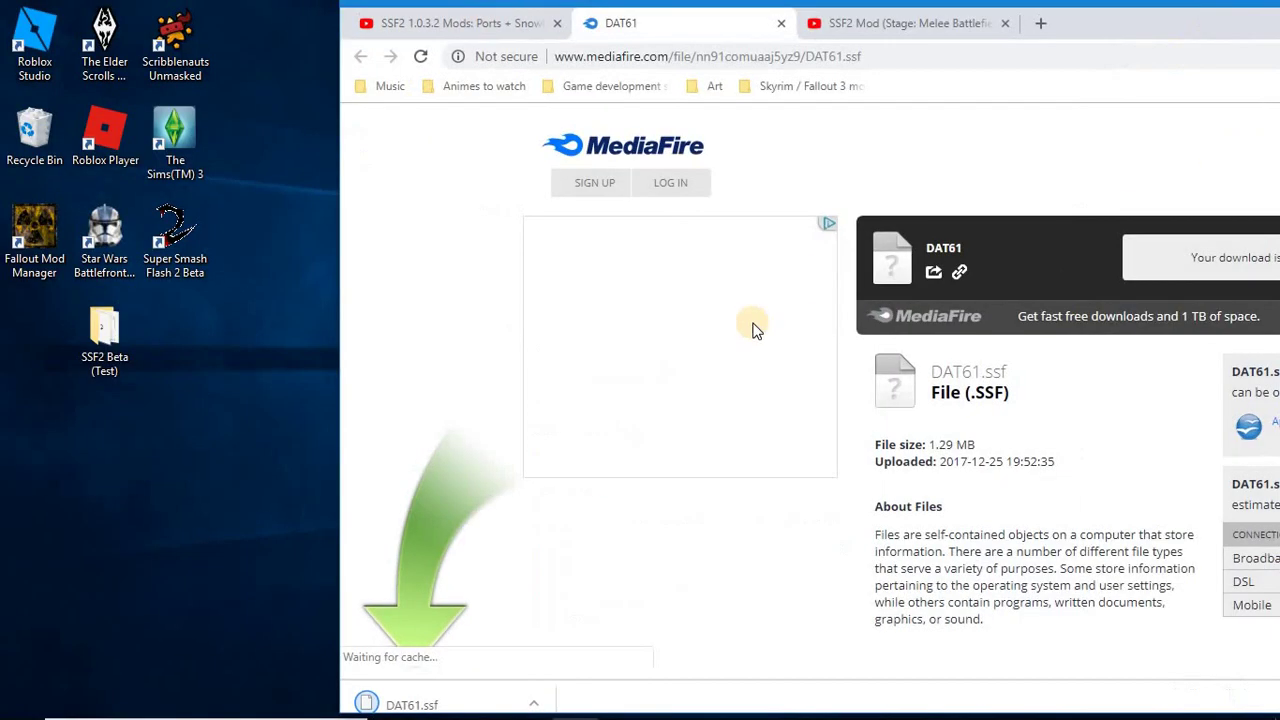
drag(422, 690, 245, 432)
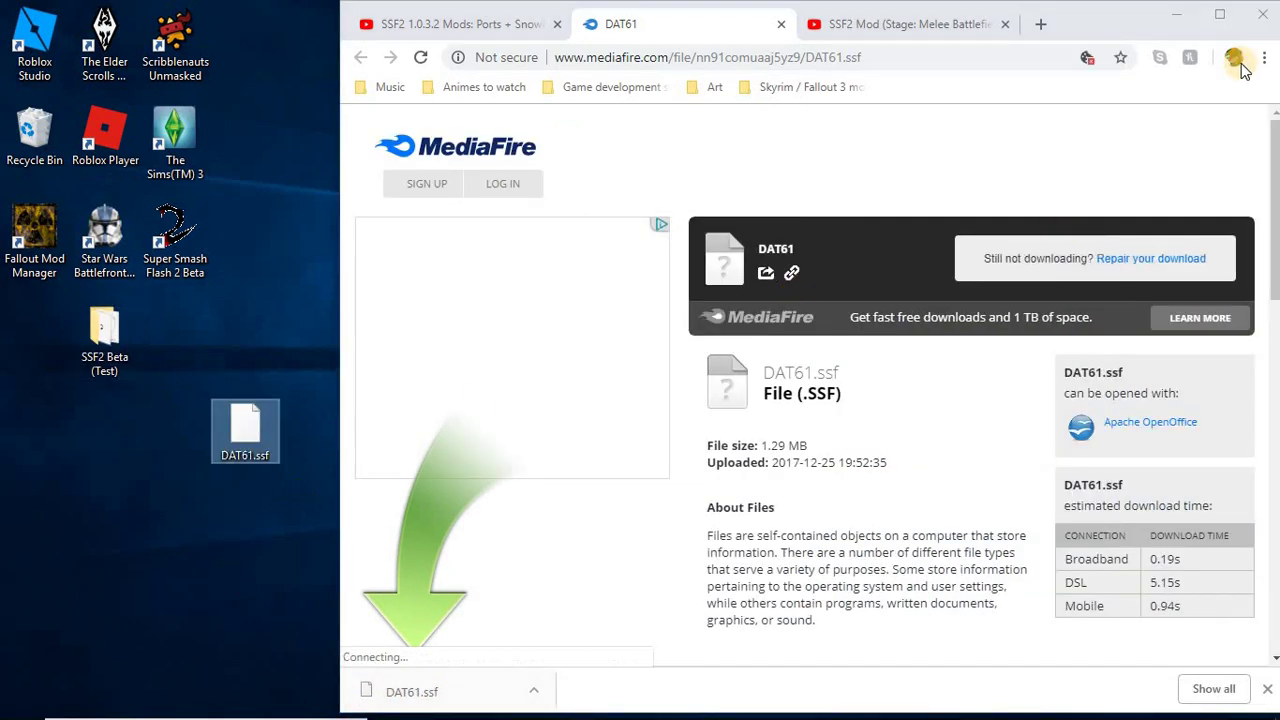
click(1177, 14)
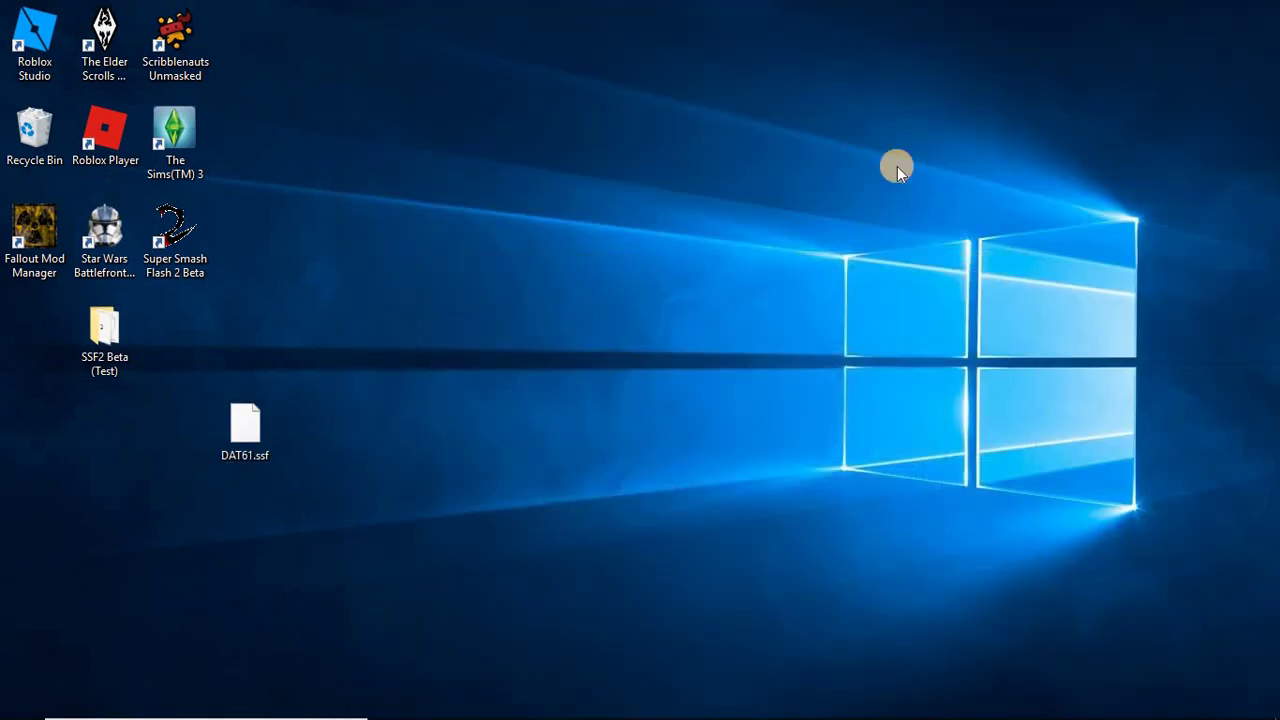
Move DAT61.ssf from the desktop into the data folder of SSF2 Beta (Test), replacing the existing file.
double_click(100, 355)
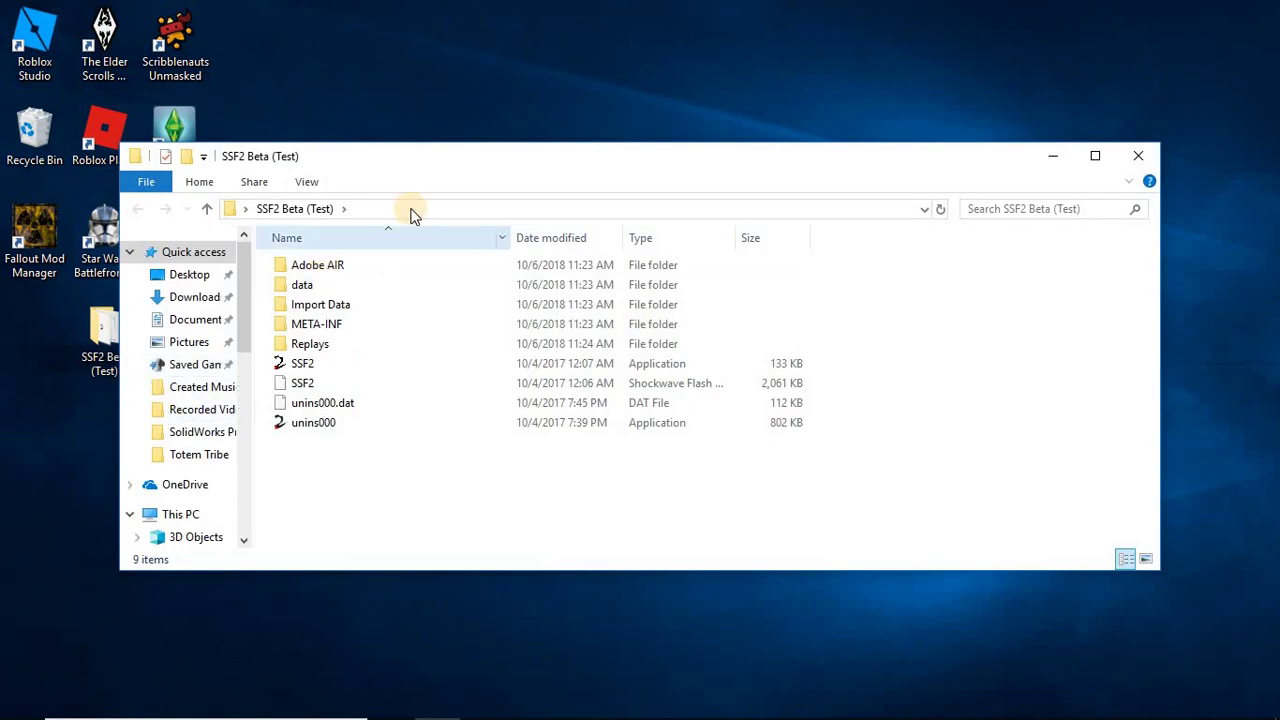
drag(500, 163, 710, 98)
drag(237, 429, 598, 236)
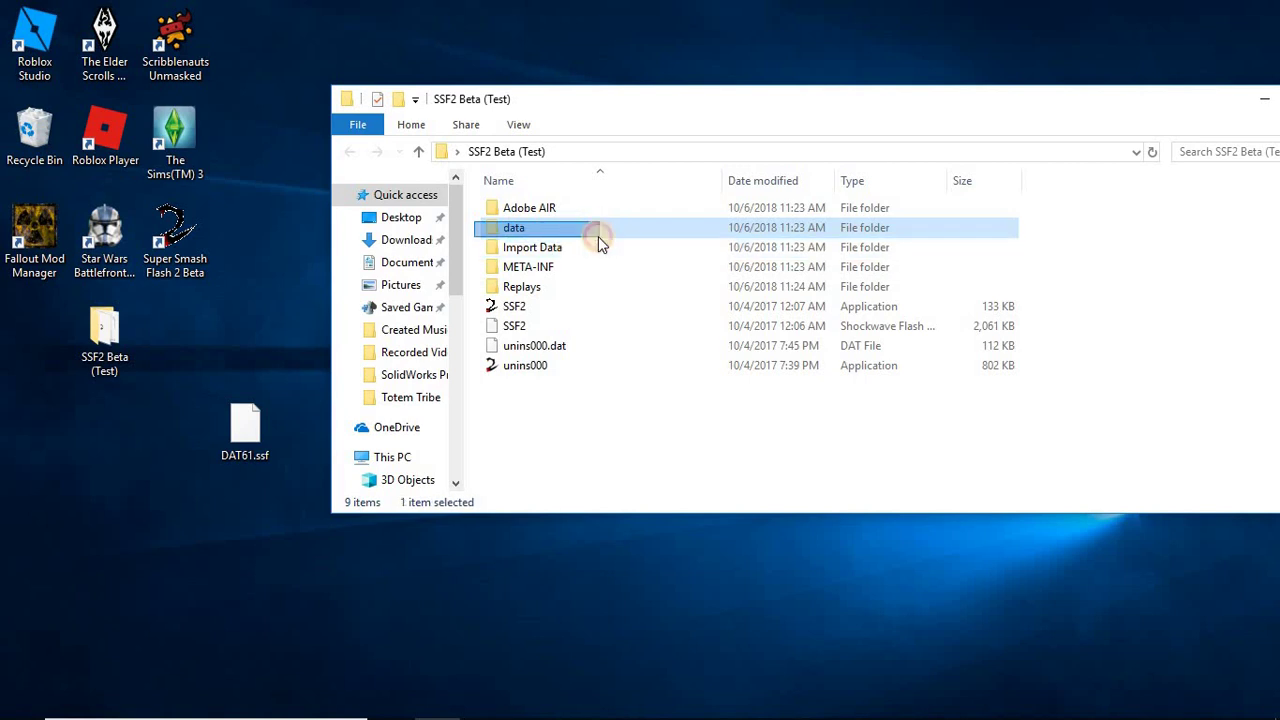
drag(245, 430, 542, 218)
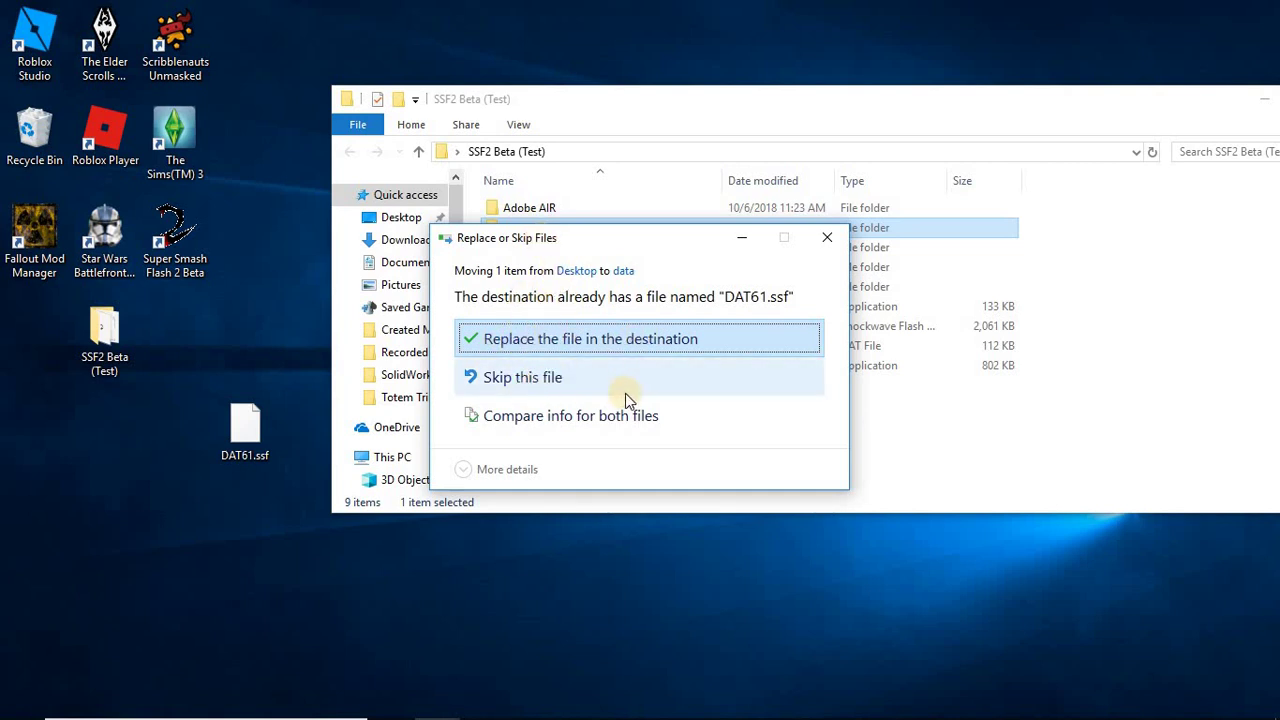
click(619, 341)
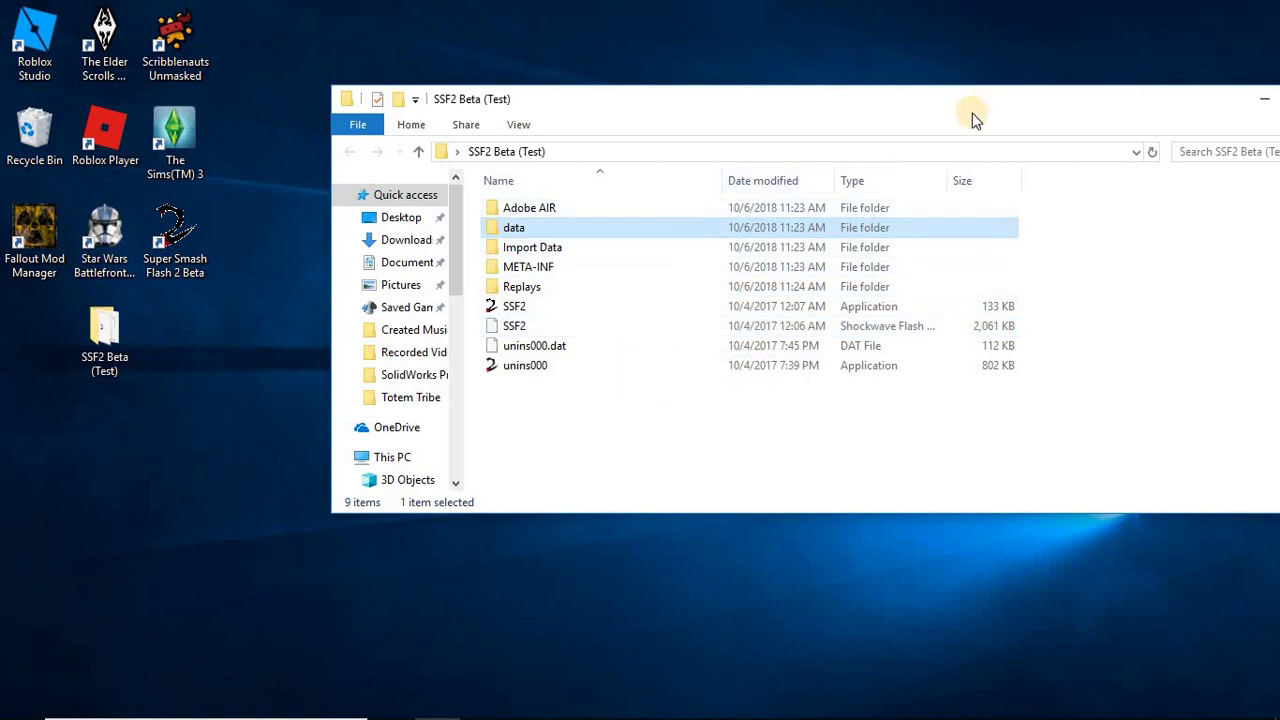
Launch the SSF2 application from the SSF2 Beta (Test) folder and minimize the folder window.
drag(750, 111, 610, 110)
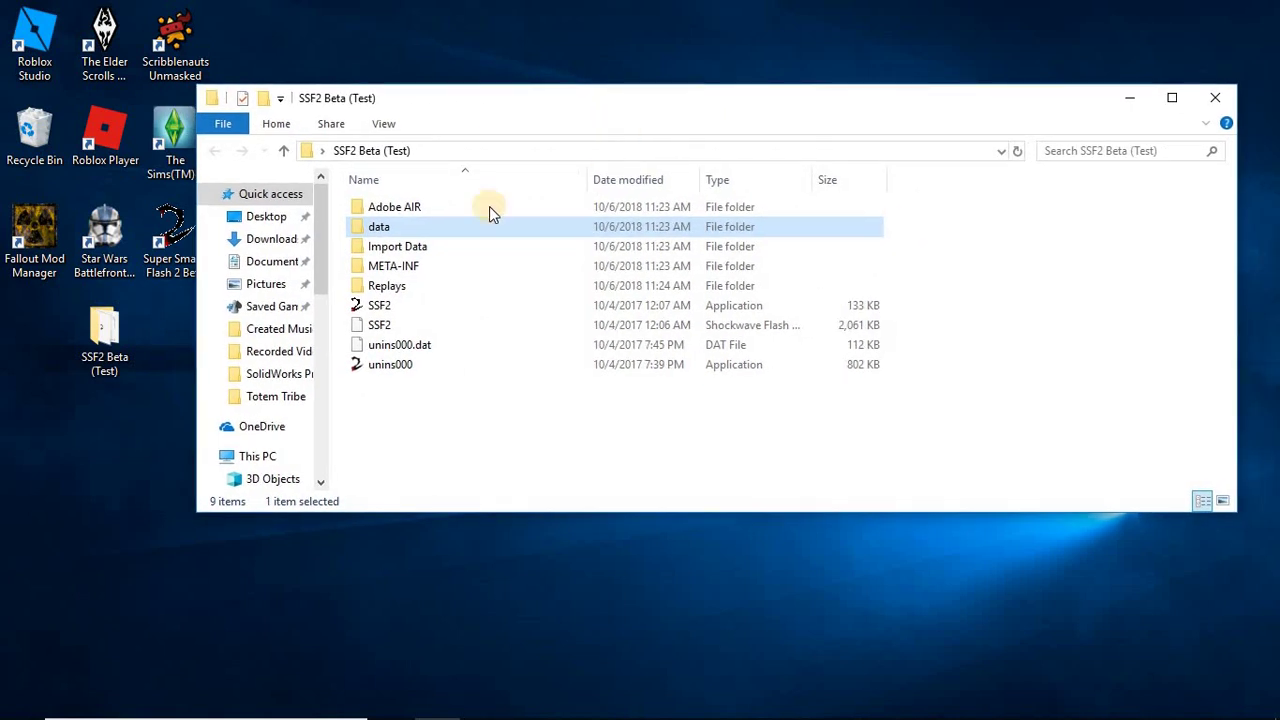
double_click(417, 310)
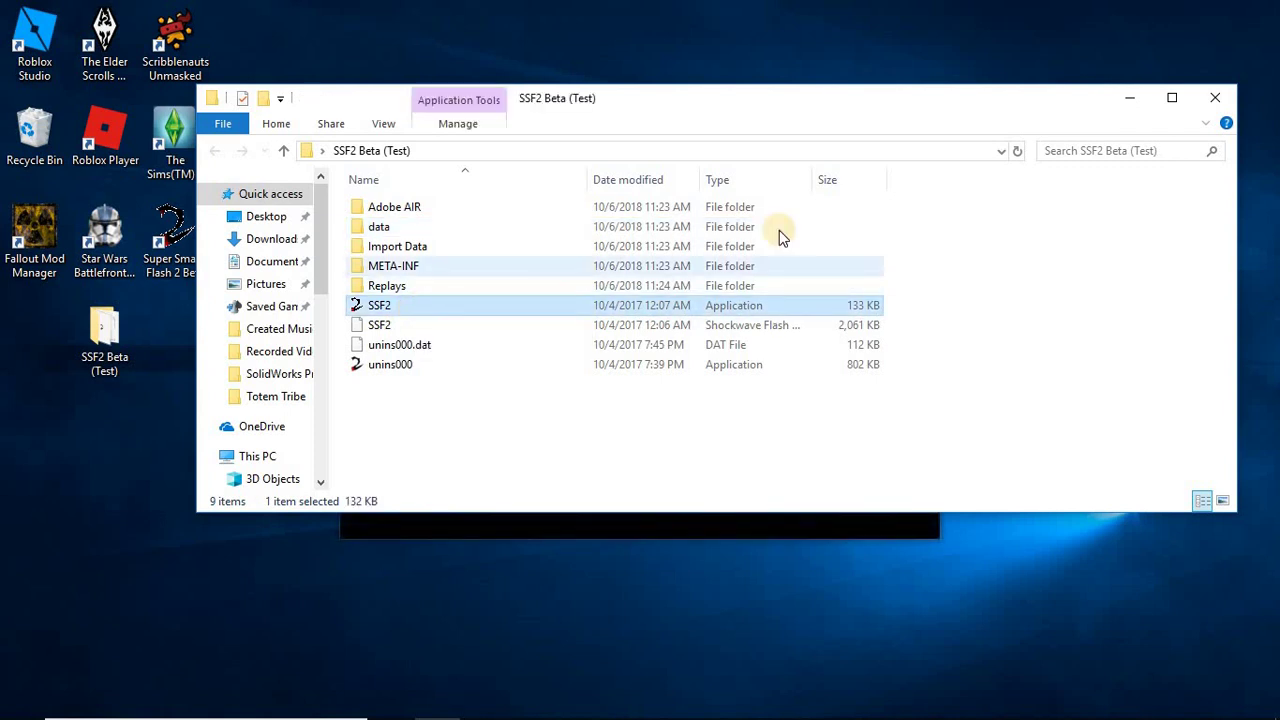
click(1125, 100)
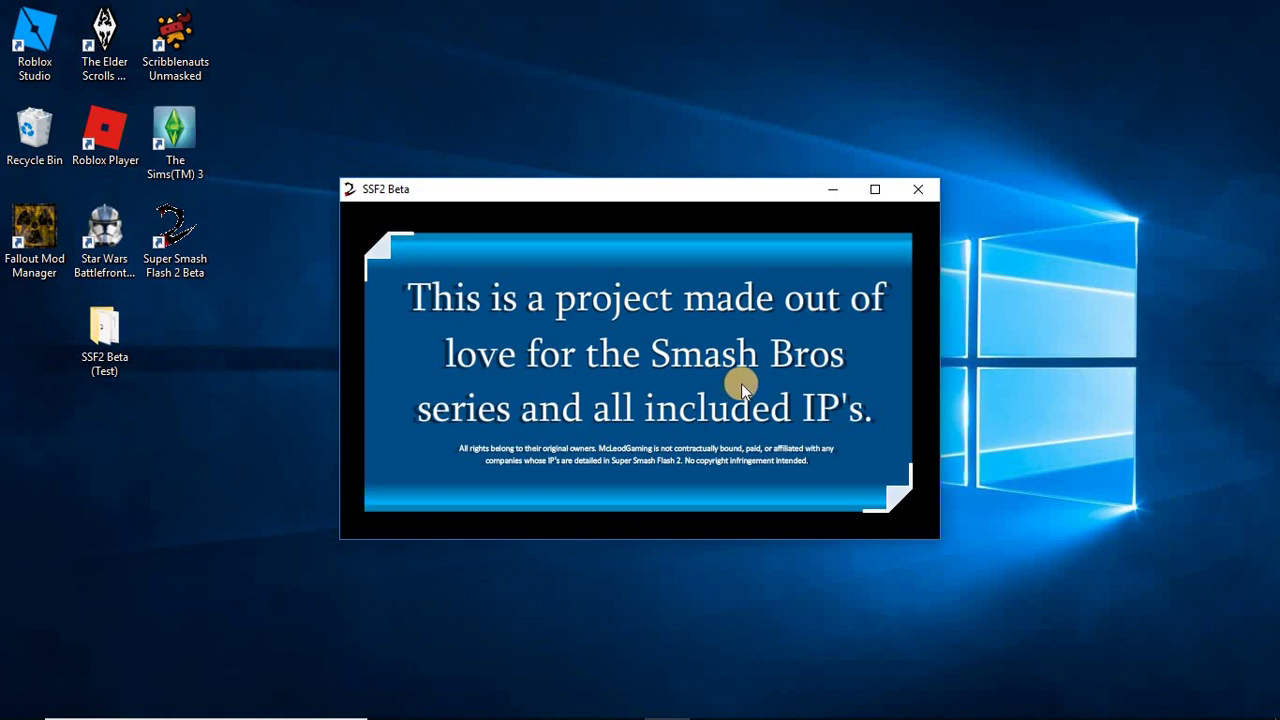
Skip the intro and start a training match with Pit as Player 1 against a random computer opponent.
click(741, 384)
click(686, 411)
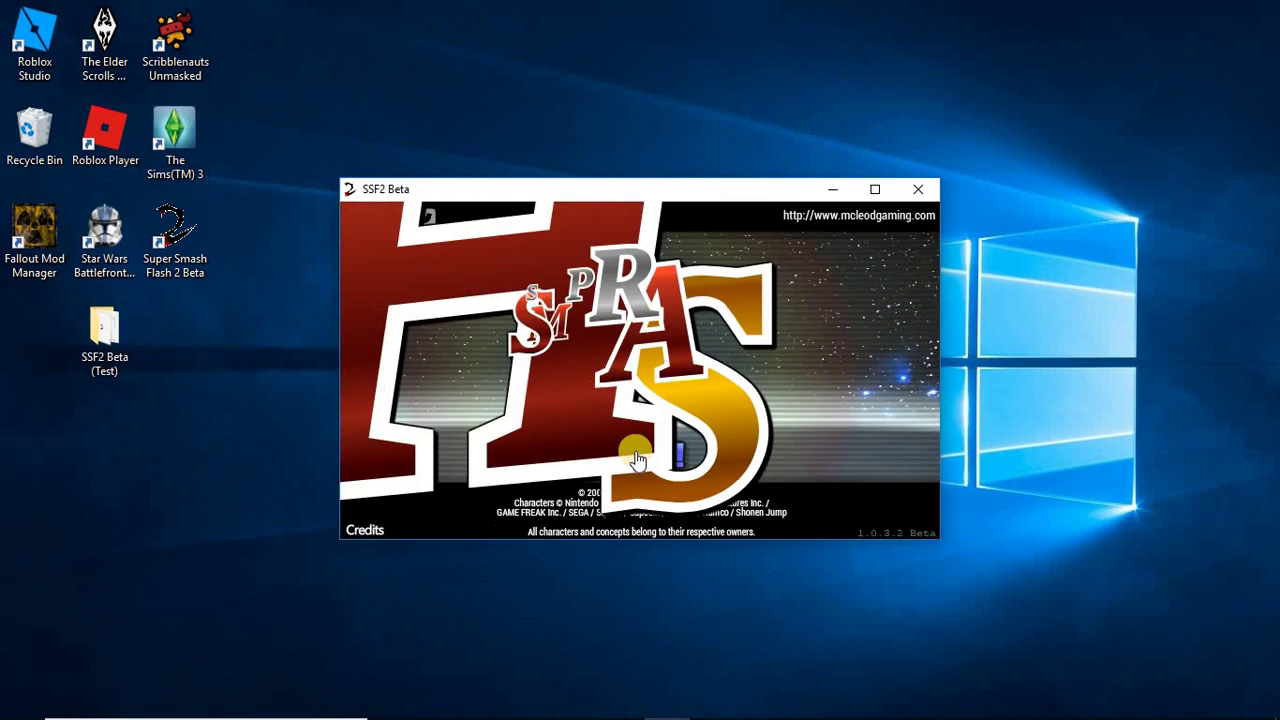
click(636, 465)
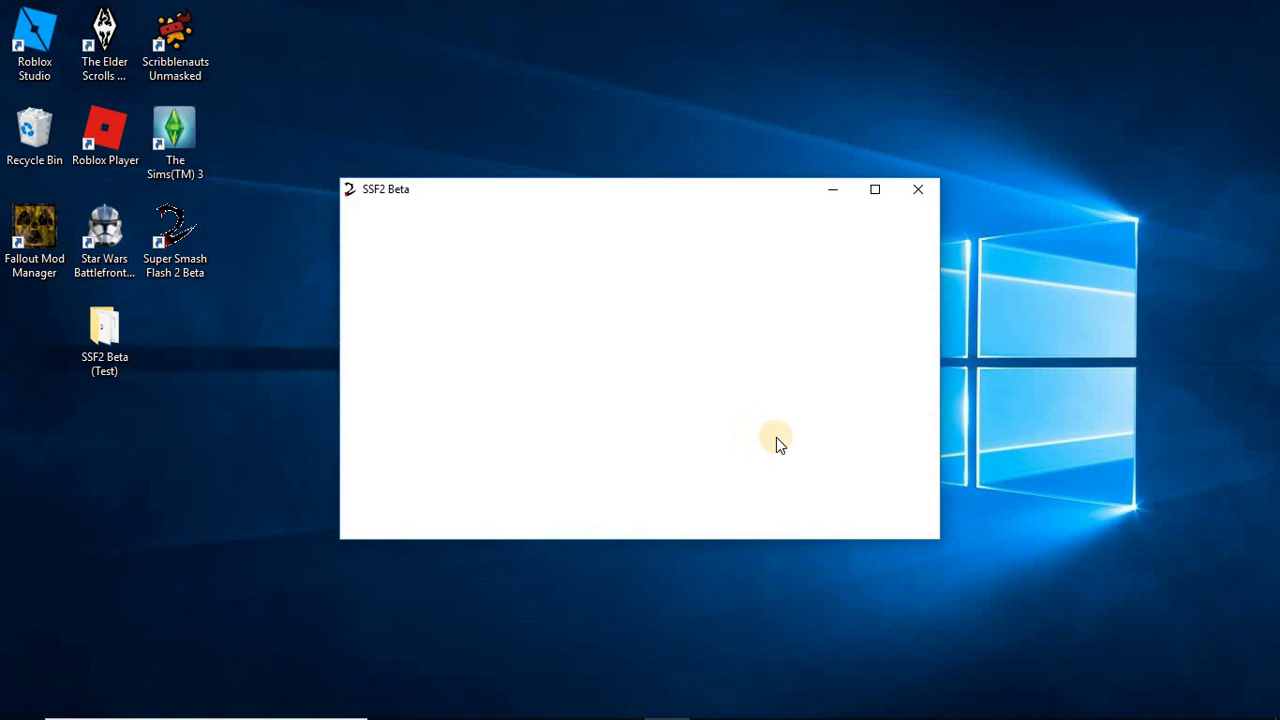
click(534, 421)
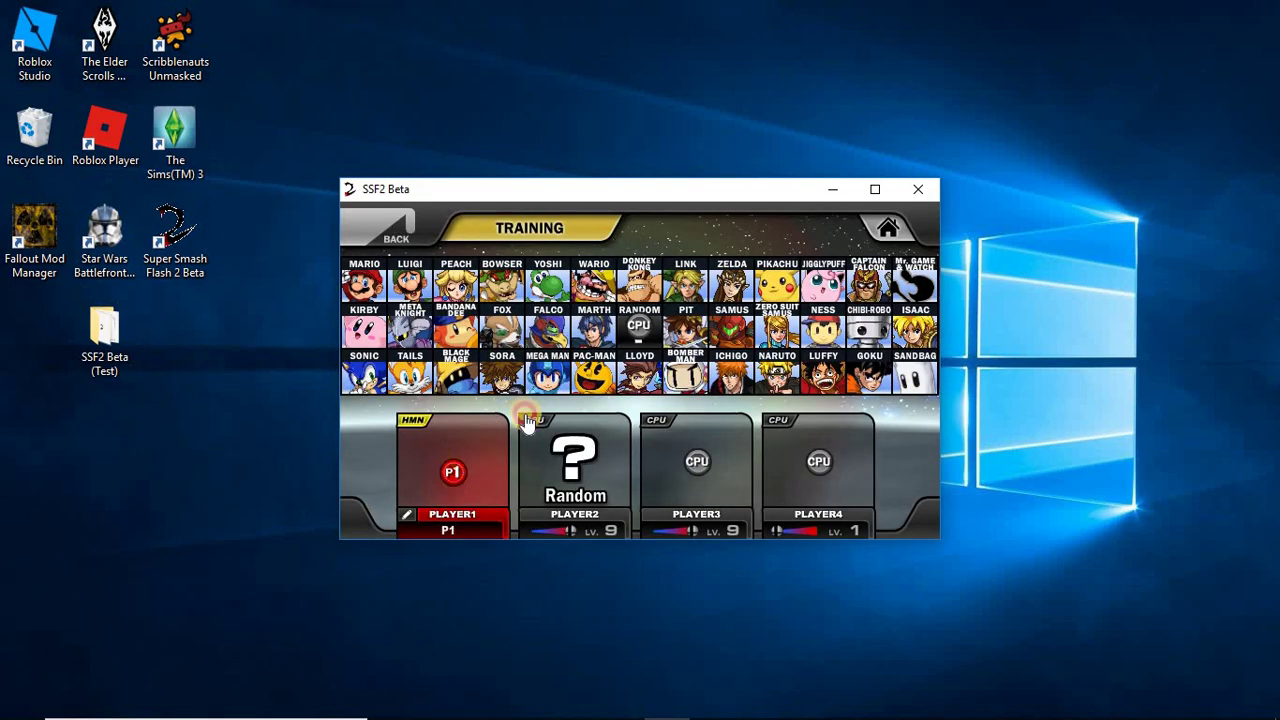
click(678, 326)
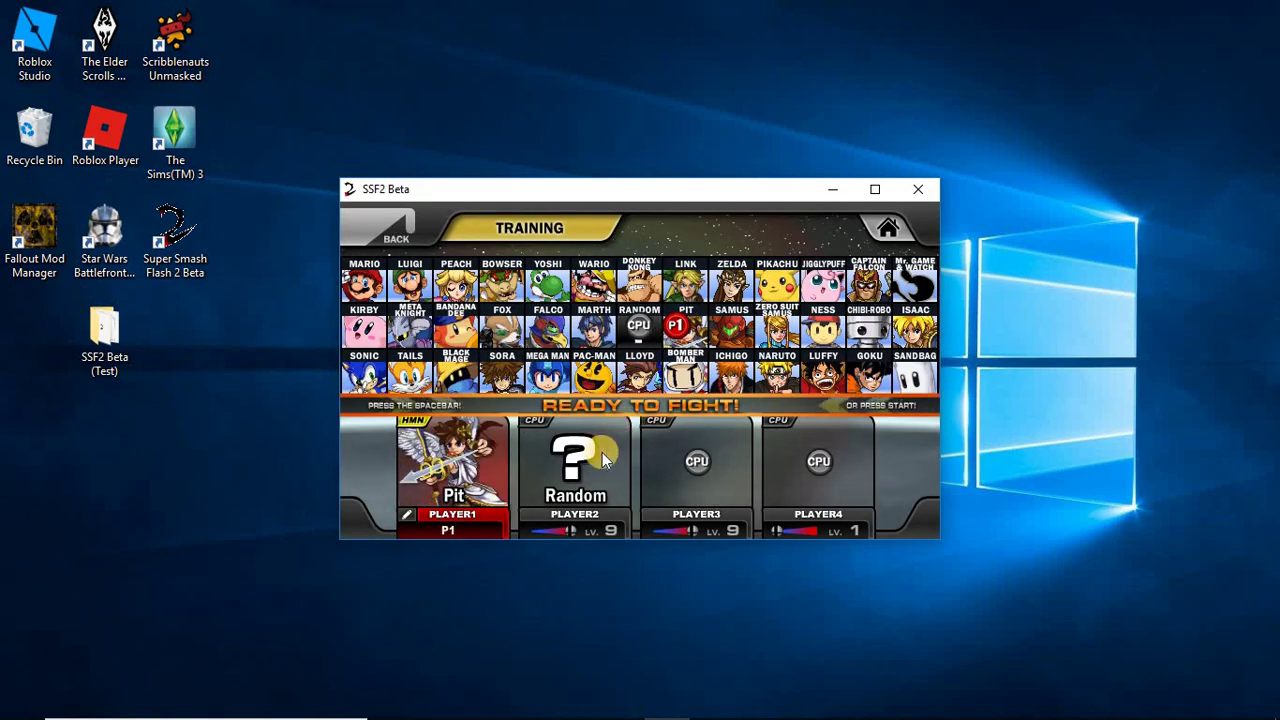
key(space)
click(469, 411)
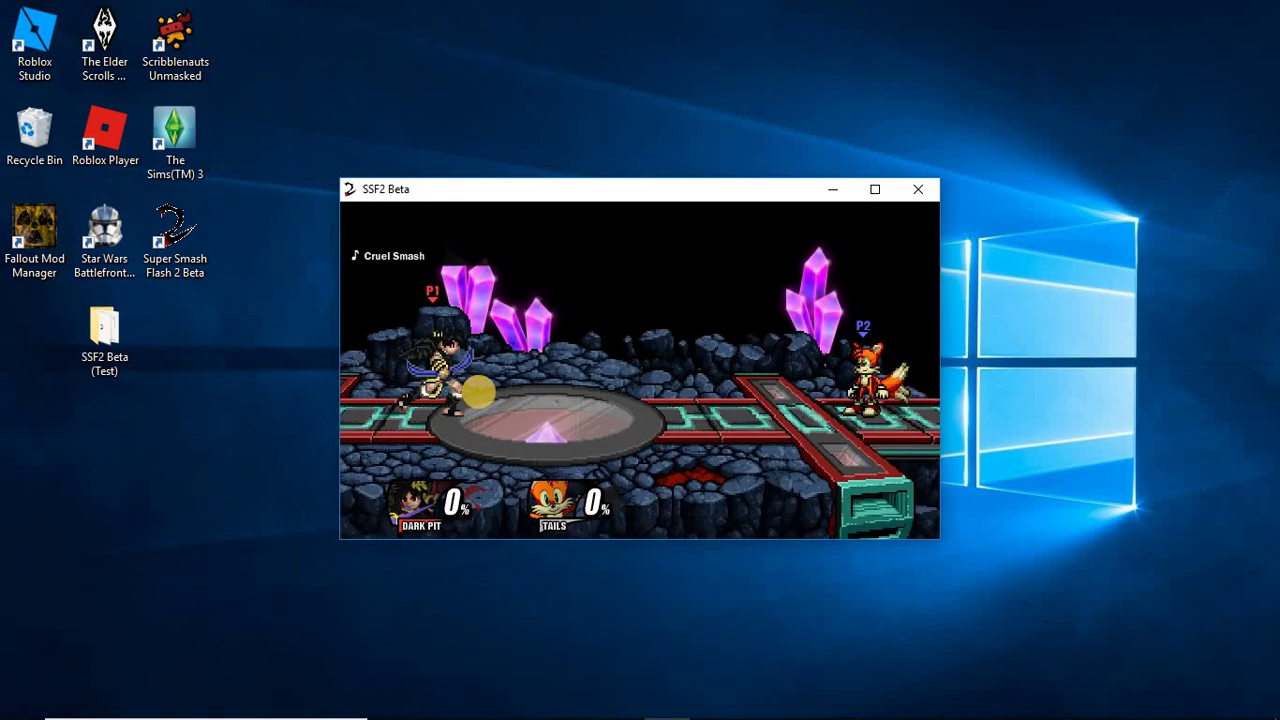
Test Dark Pit's movement, jumps and attacks against Tails in the training match, and close the game.
key(w)
key(d)
key(p)
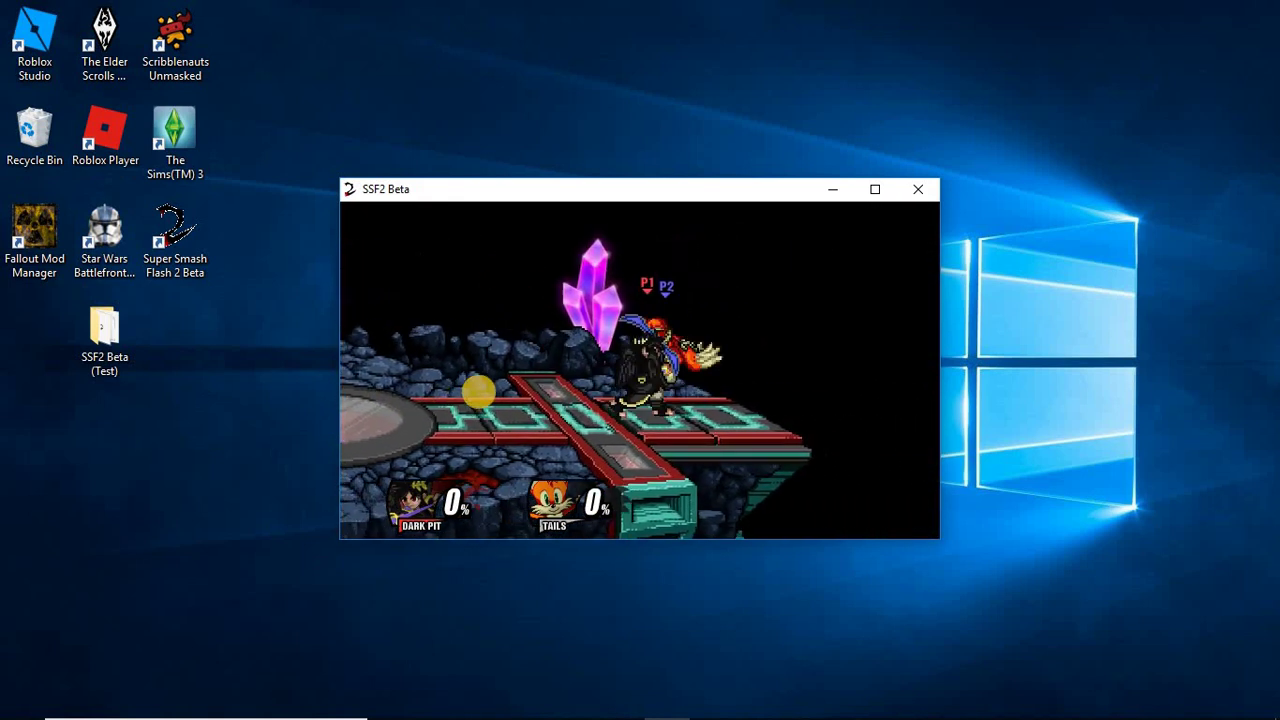
key(p)
key(w)
key(p)
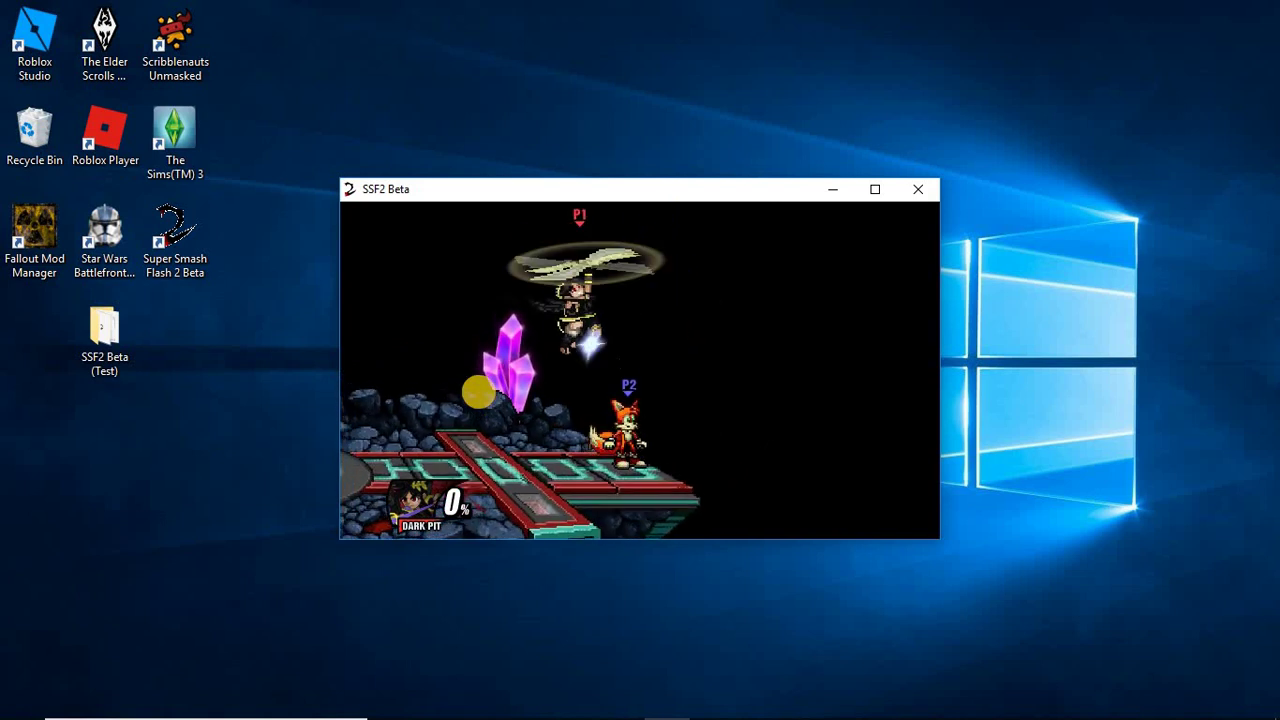
key(p)
key(d)
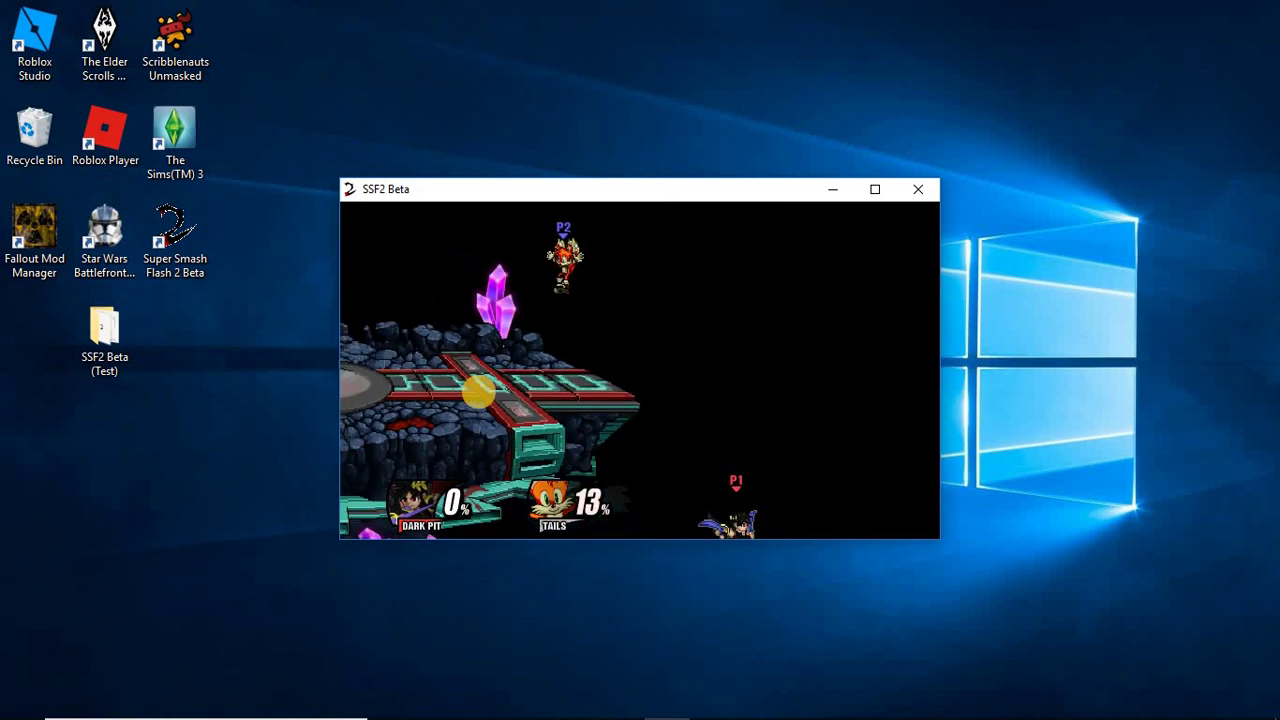
key(w)
key(a)
key(w)
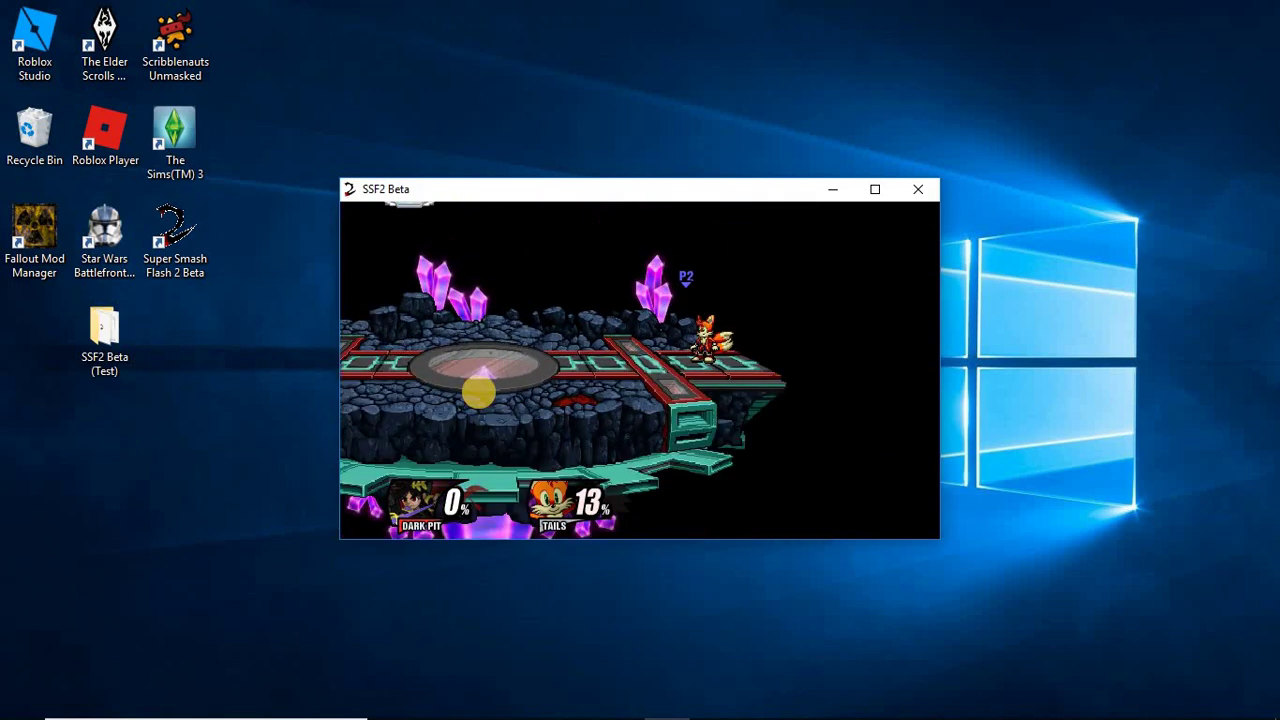
key(d)
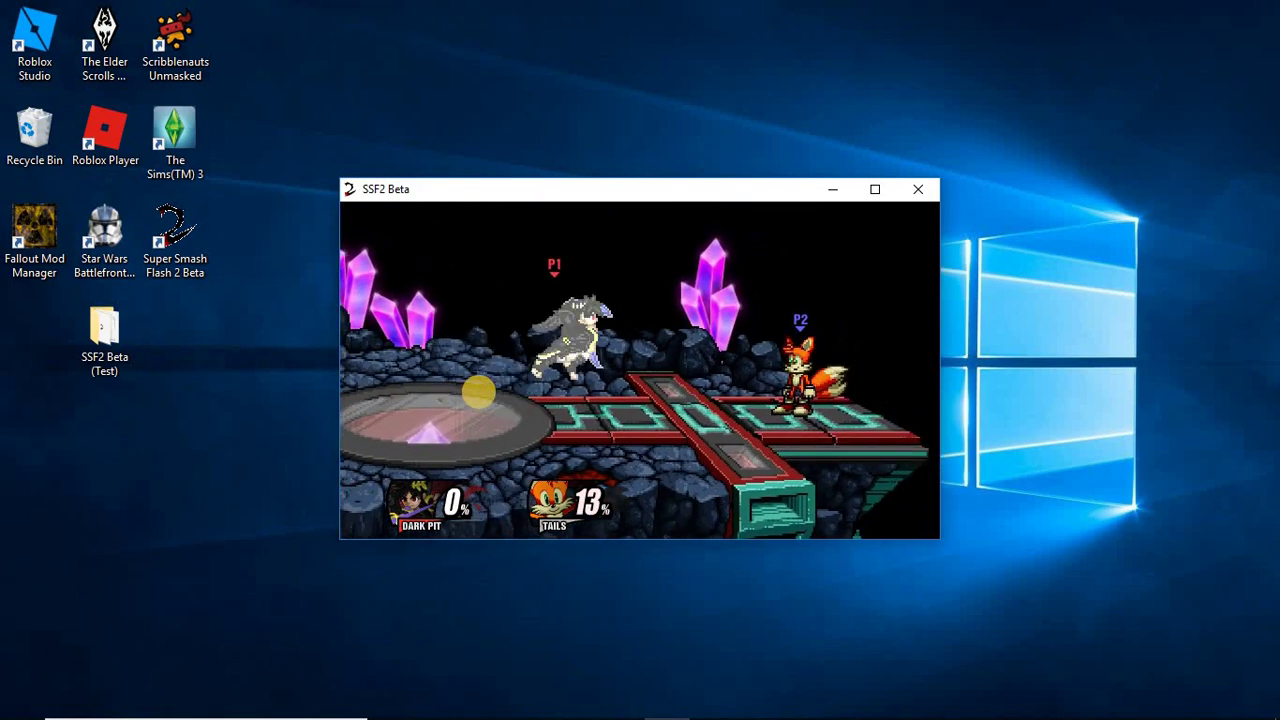
key(w)
key(p)
key(w)
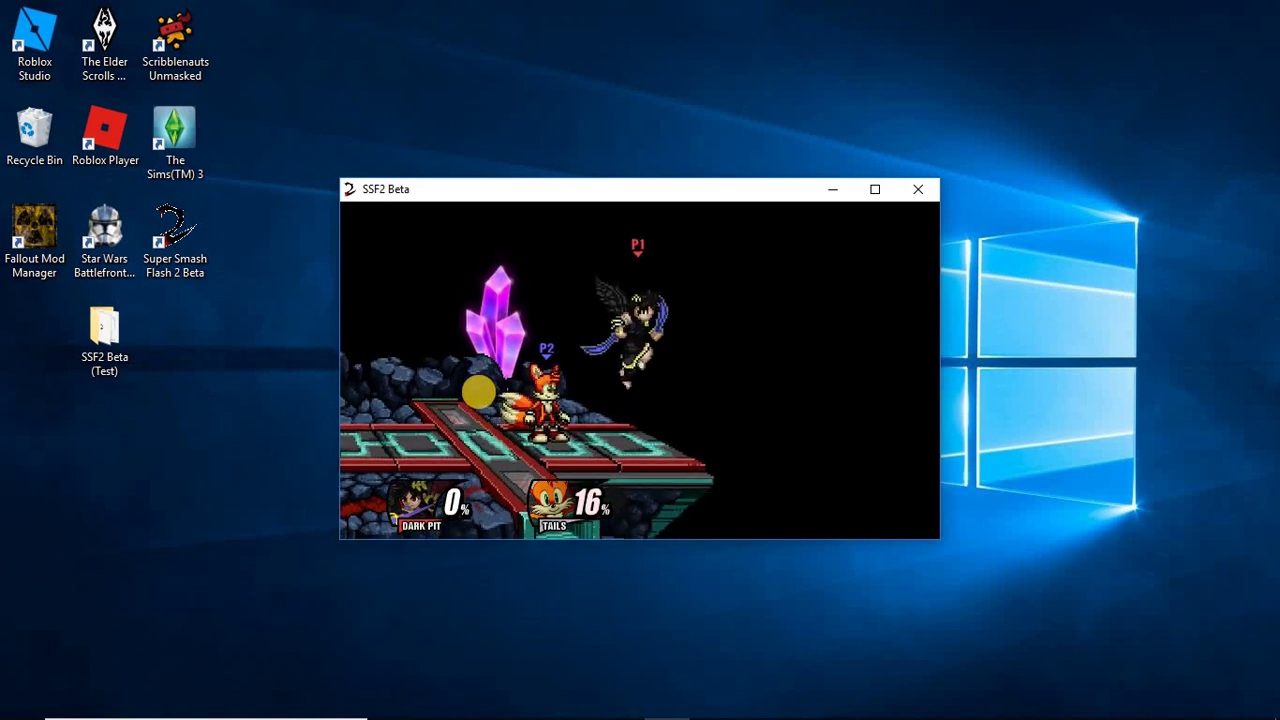
key(a)
key(d)
key(p)
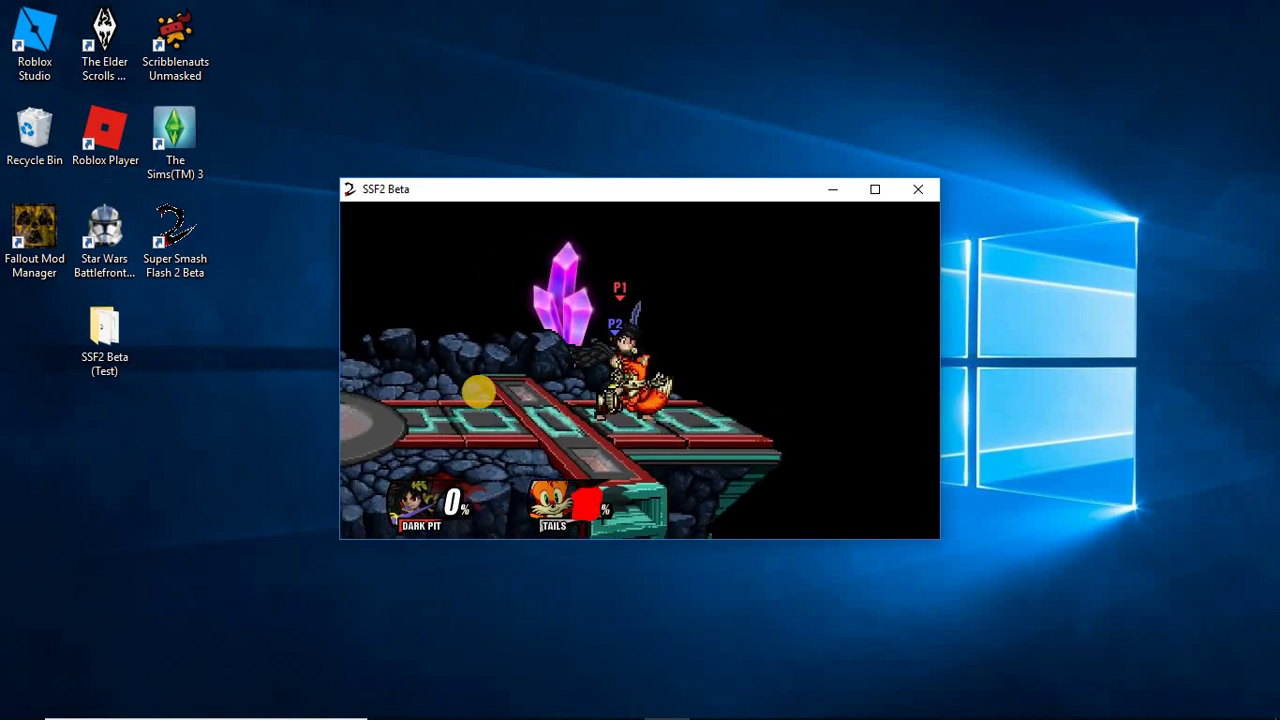
key(d)
key(w)
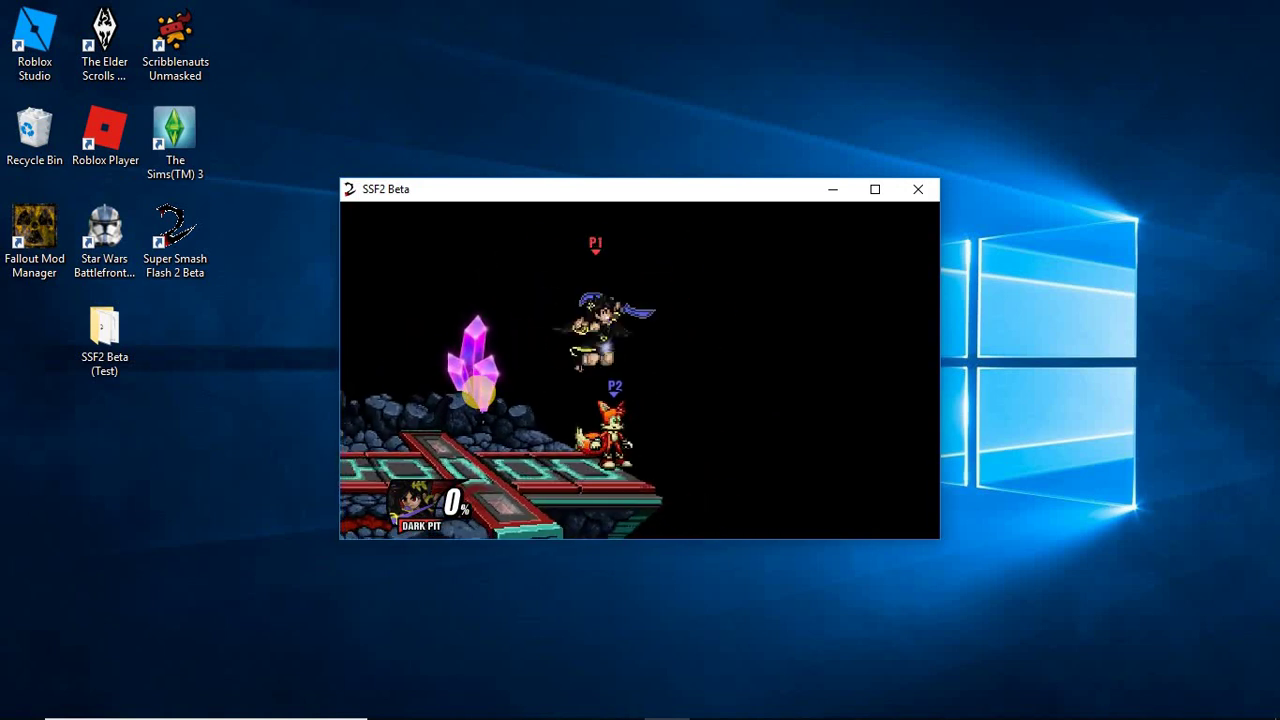
key(w)
key(p)
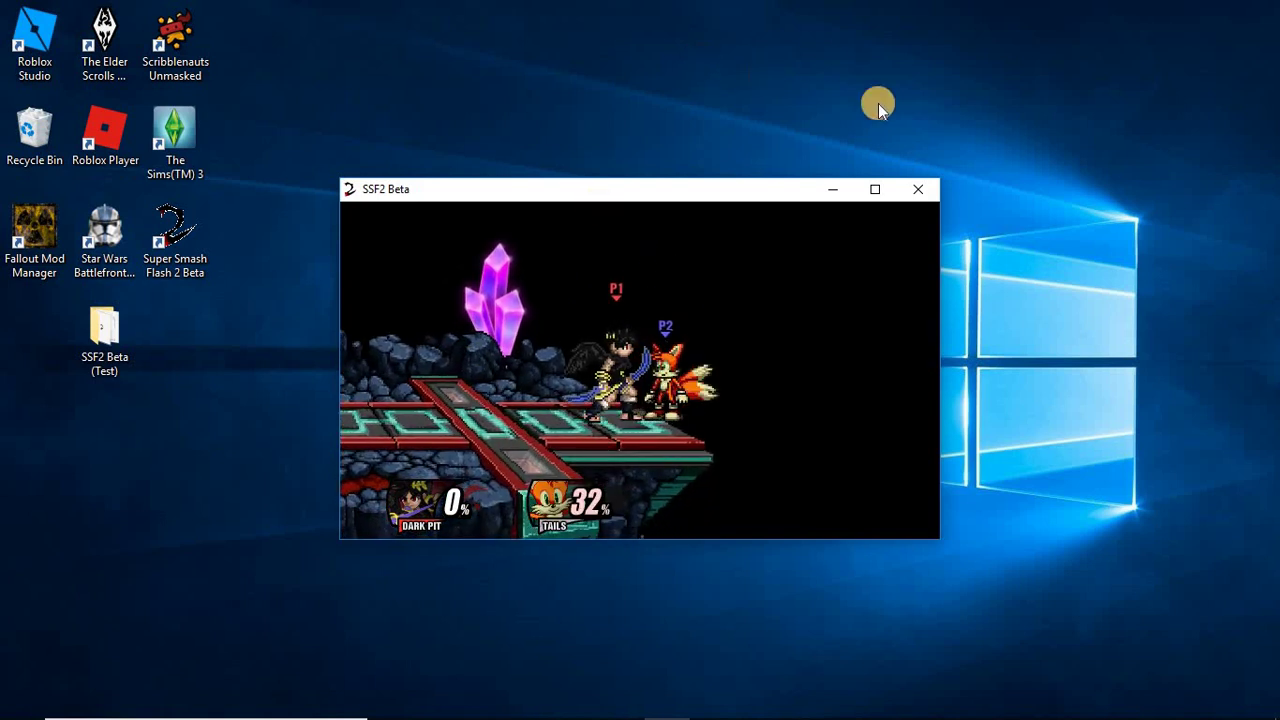
click(911, 189)
click(911, 192)
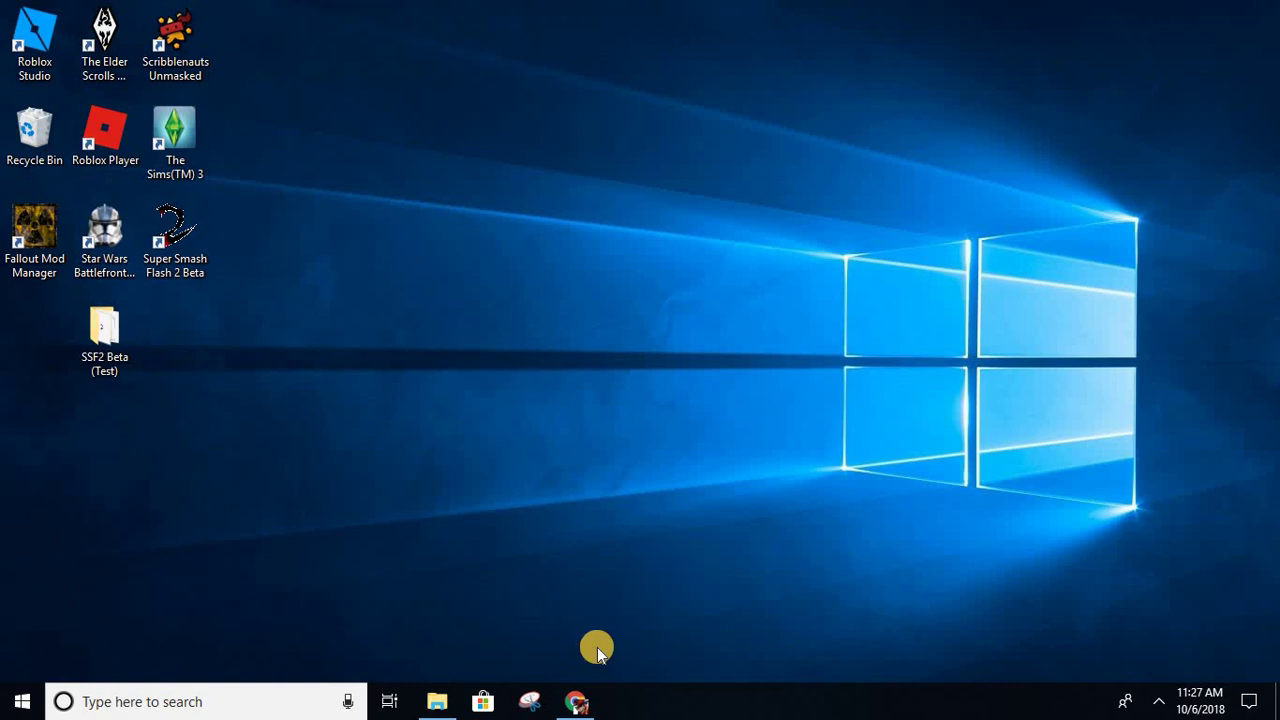
Switch to Chrome and download DAT89.ssf from the MediaFire link in the SSF2 Mod (Stage: Melee Battlefield) video description.
mouse_move(572, 705)
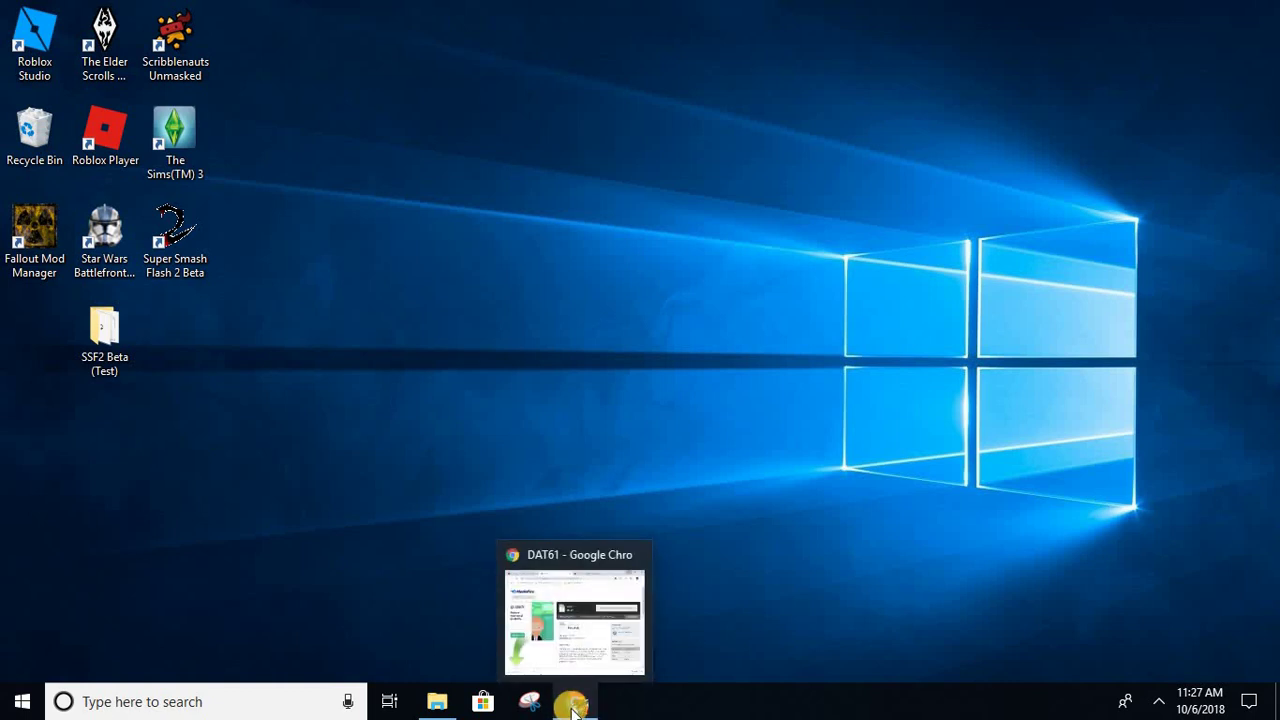
click(572, 705)
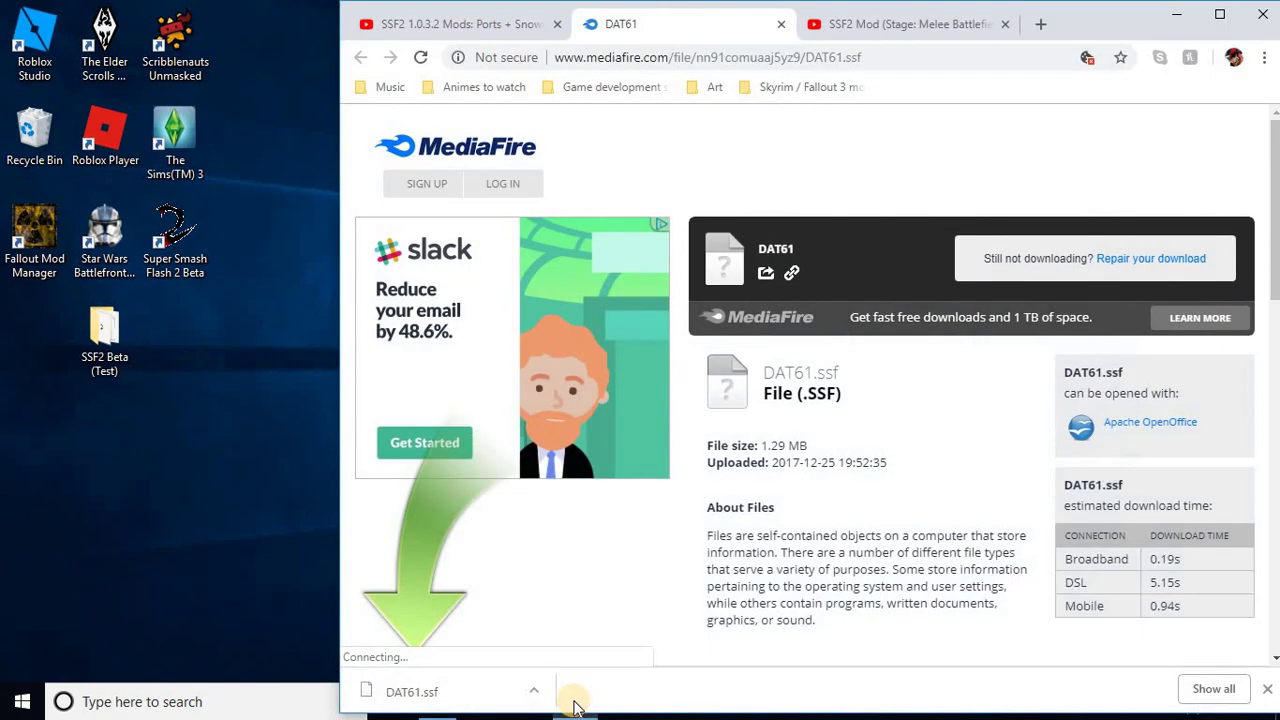
click(938, 30)
scroll(706, 319, up, 5)
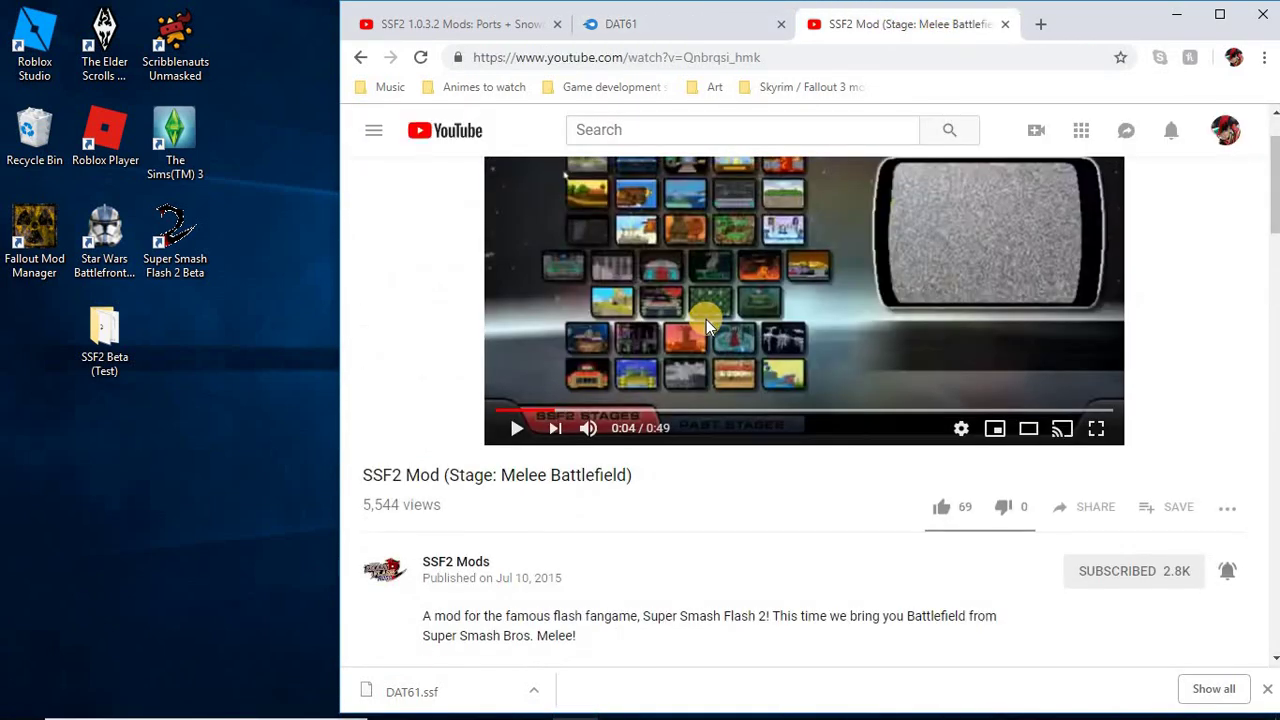
scroll(615, 587, down, 1)
scroll(683, 520, down, 4)
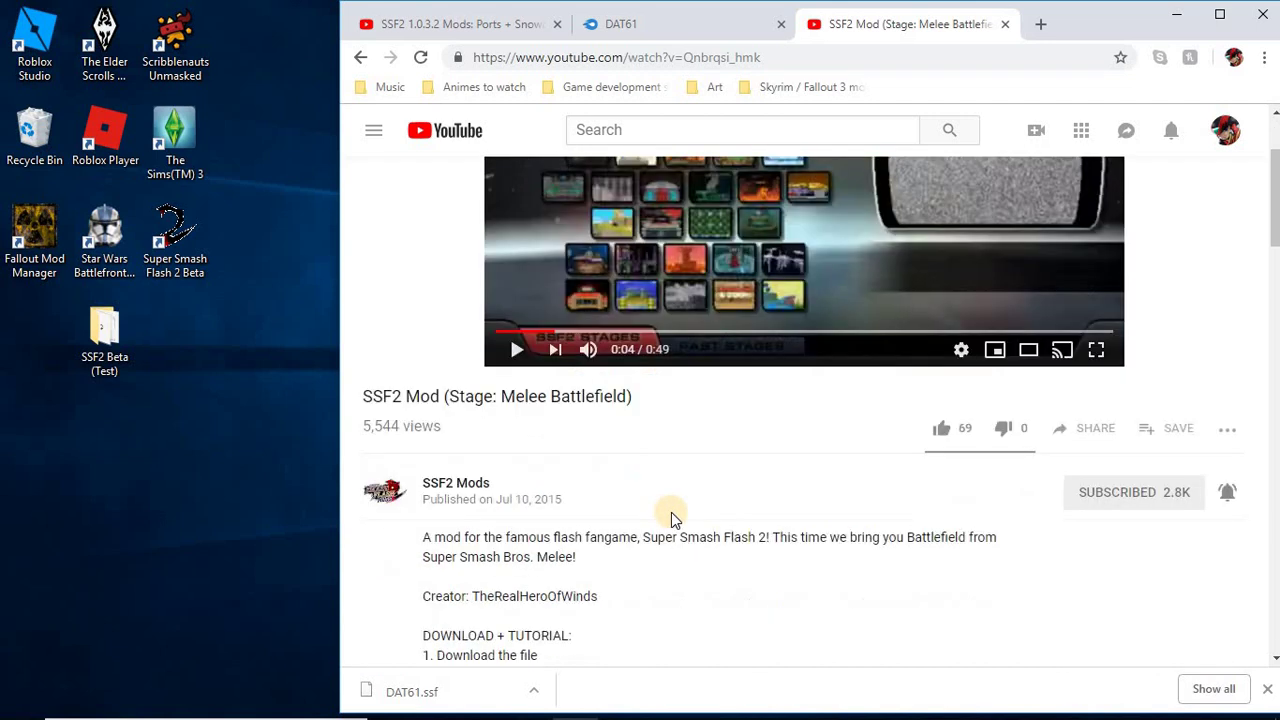
click(576, 518)
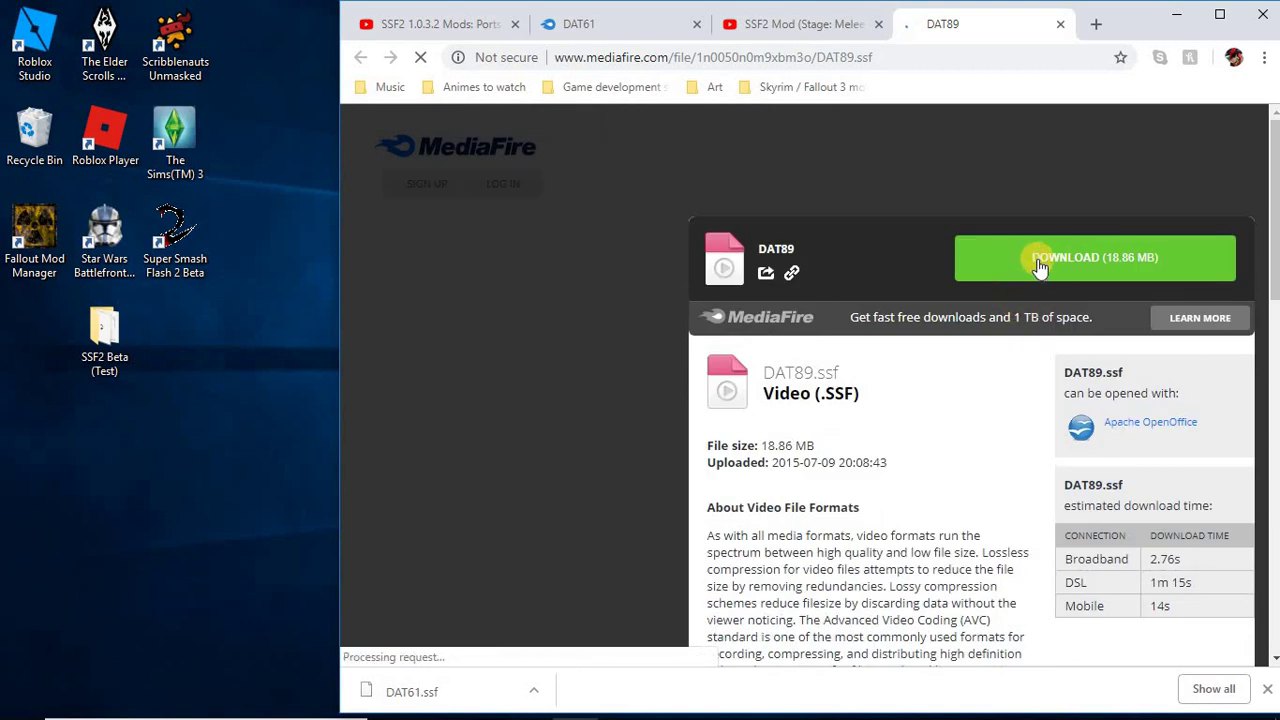
click(1040, 262)
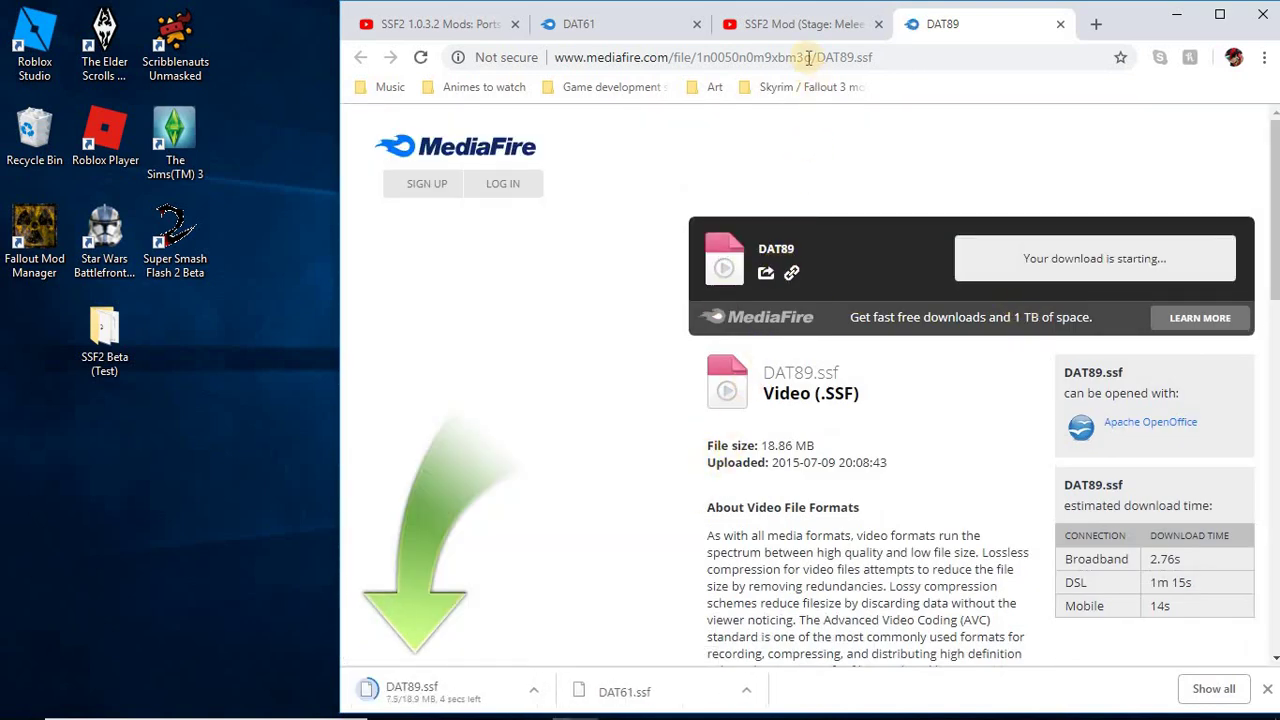
Return to the Melee Battlefield video page, put the downloaded DAT89.ssf on the desktop, and close the browser.
click(808, 24)
scroll(775, 360, up, 5)
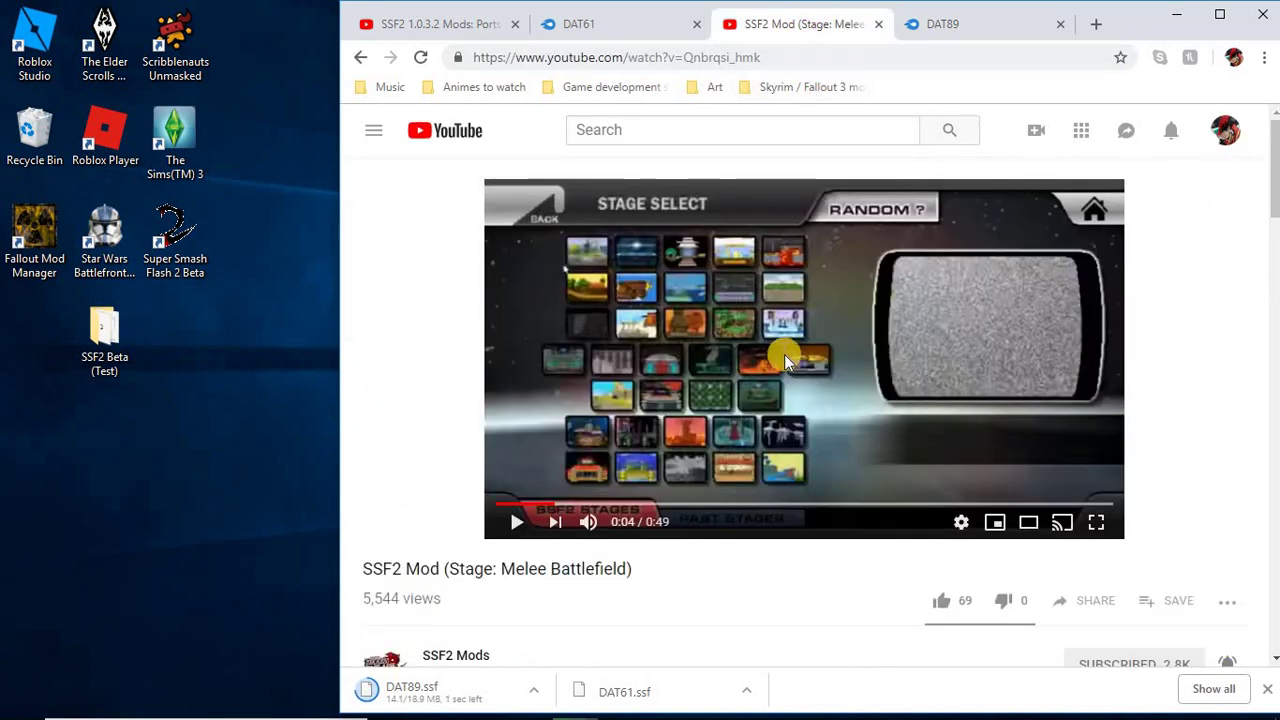
click(1170, 26)
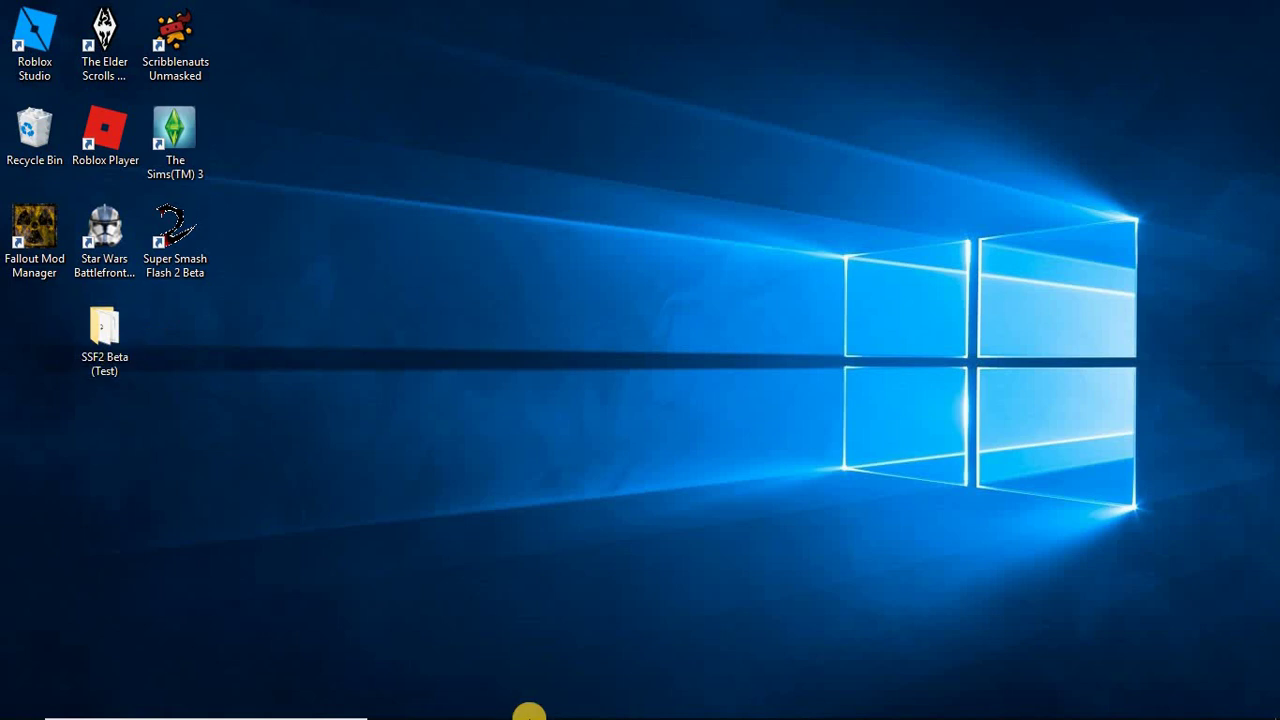
click(573, 700)
drag(505, 695, 245, 430)
click(1263, 14)
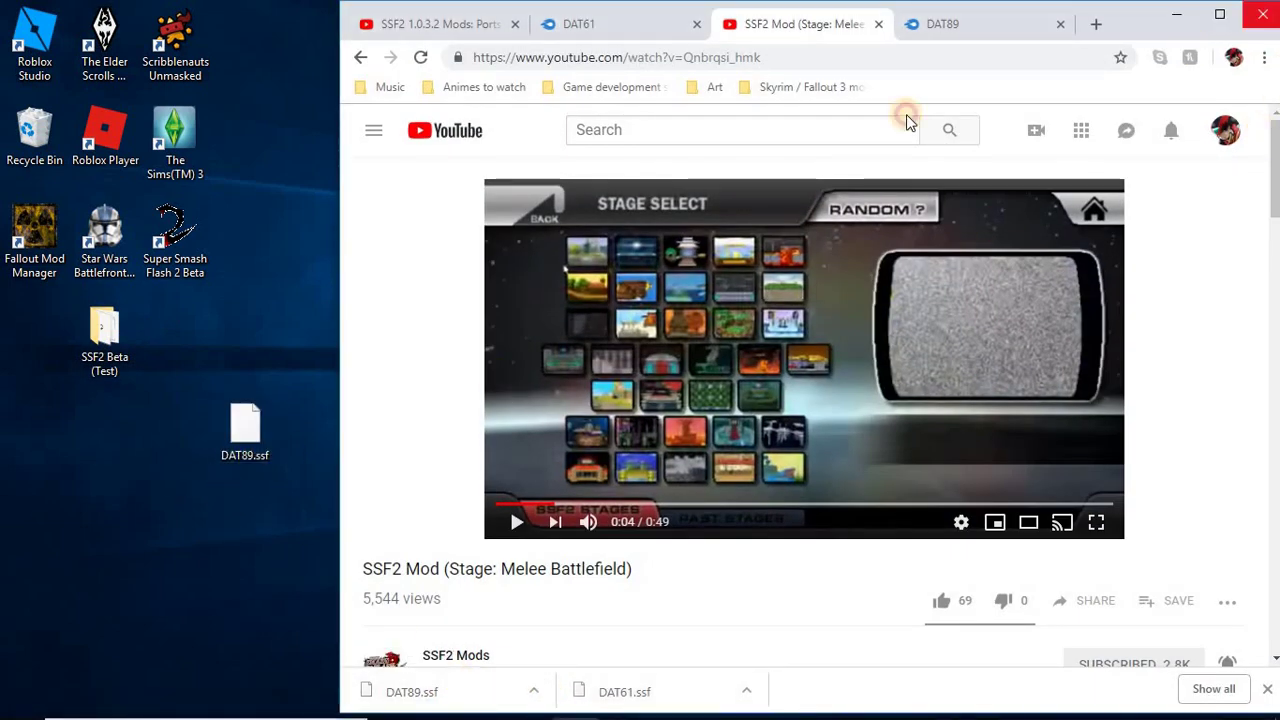
Move DAT89.ssf from the desktop into the data folder of SSF2 Beta (Test), replacing the existing file.
double_click(104, 347)
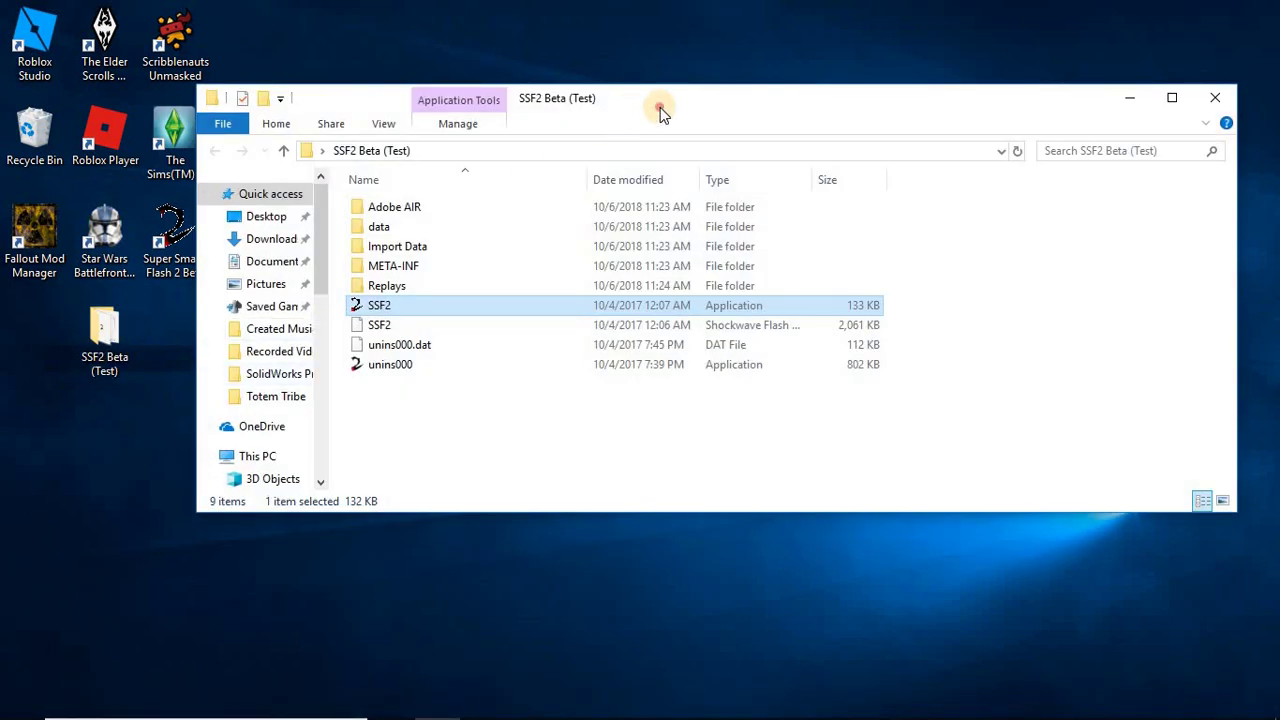
drag(660, 107, 762, 96)
drag(245, 430, 485, 218)
click(560, 348)
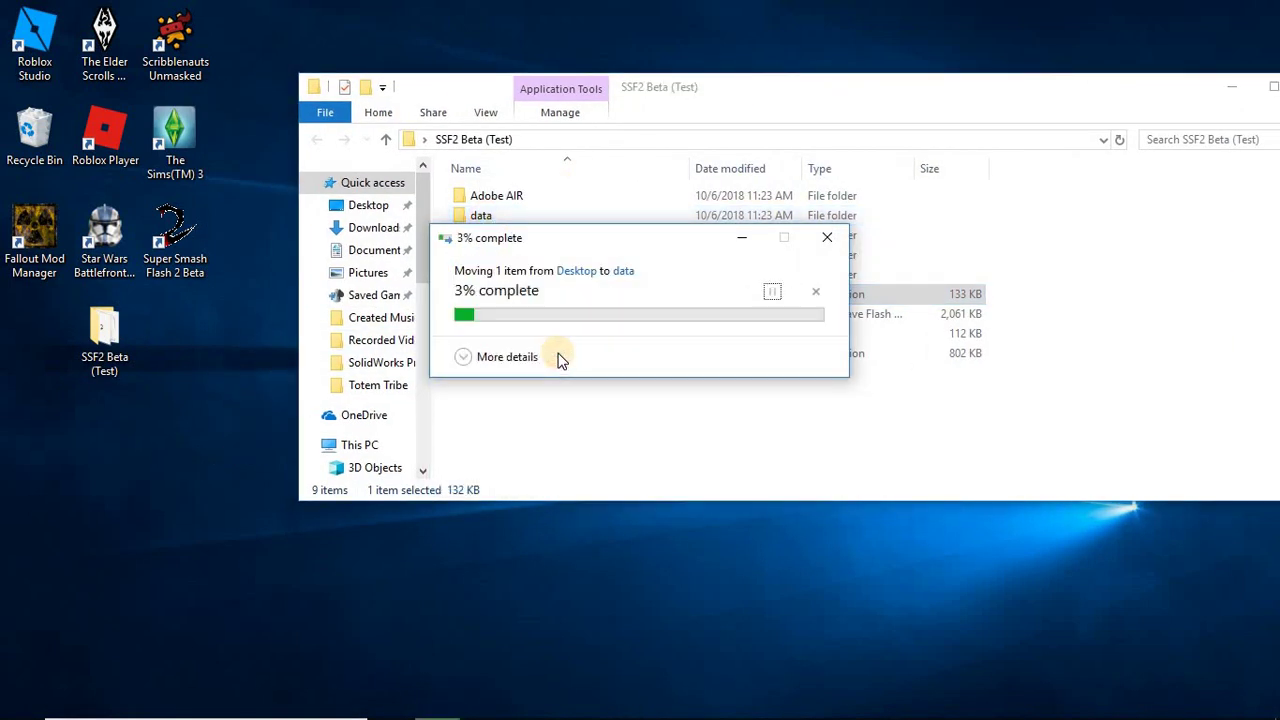
Launch the SSF2 application from the SSF2 Beta (Test) folder and close the folder window.
double_click(580, 294)
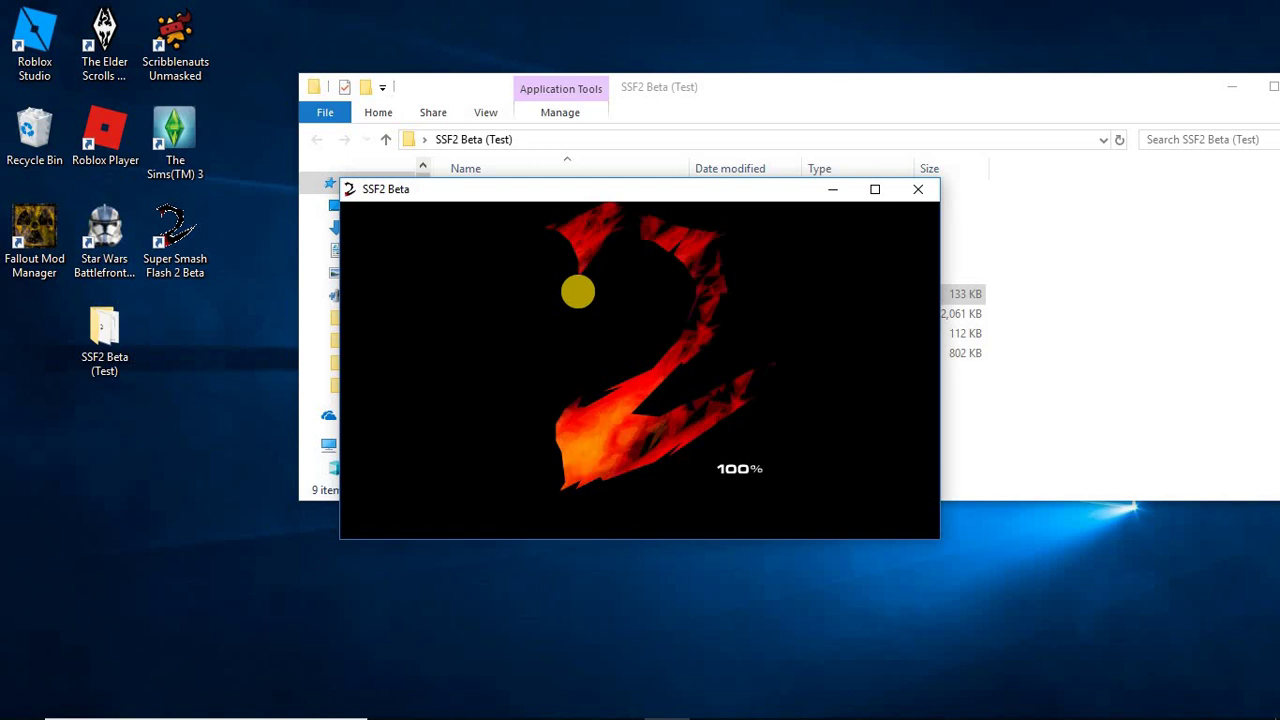
drag(1055, 94, 924, 79)
click(1175, 70)
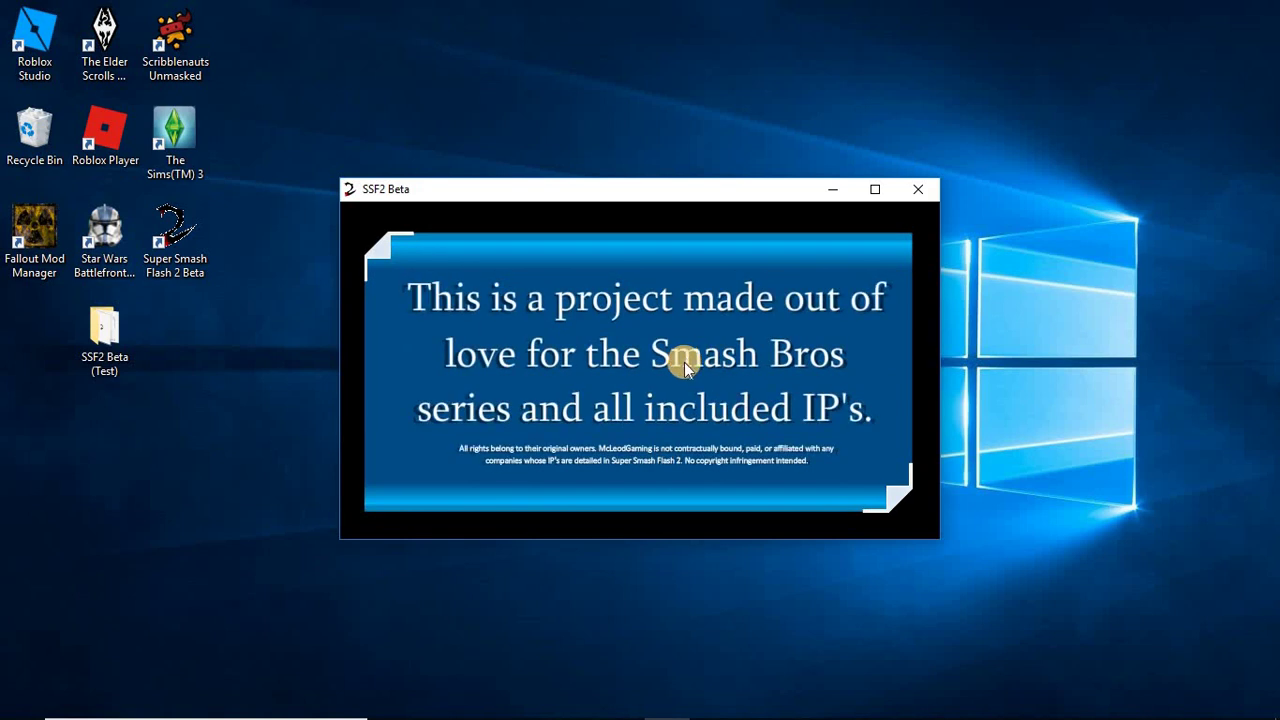
Skip the intro and start a solo training match with Mario against Falco on the first stage in the list.
click(590, 428)
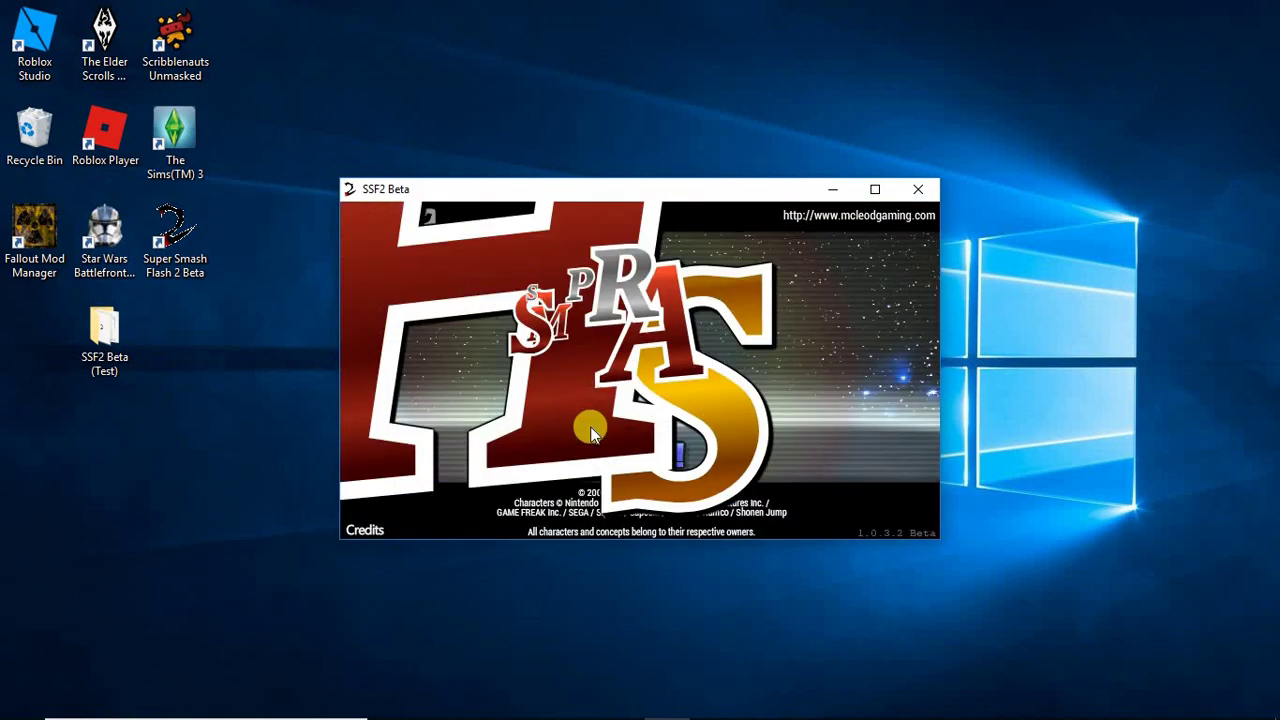
click(631, 454)
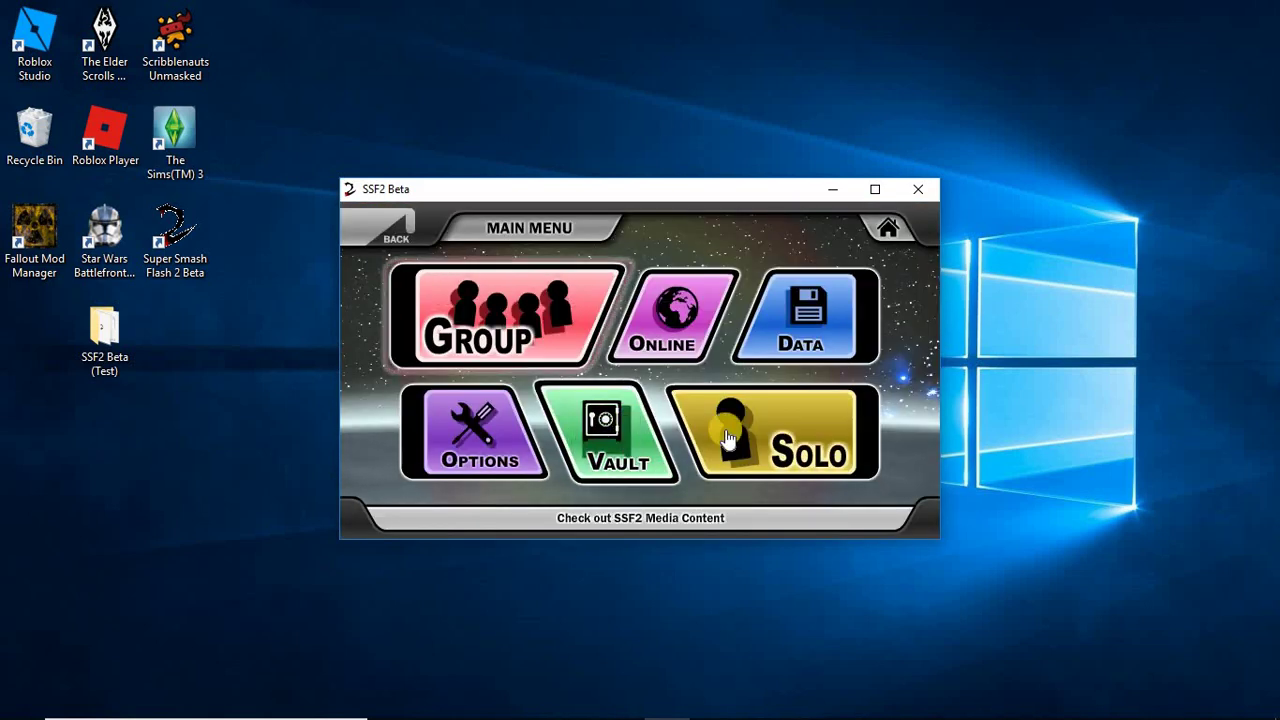
click(760, 445)
click(462, 462)
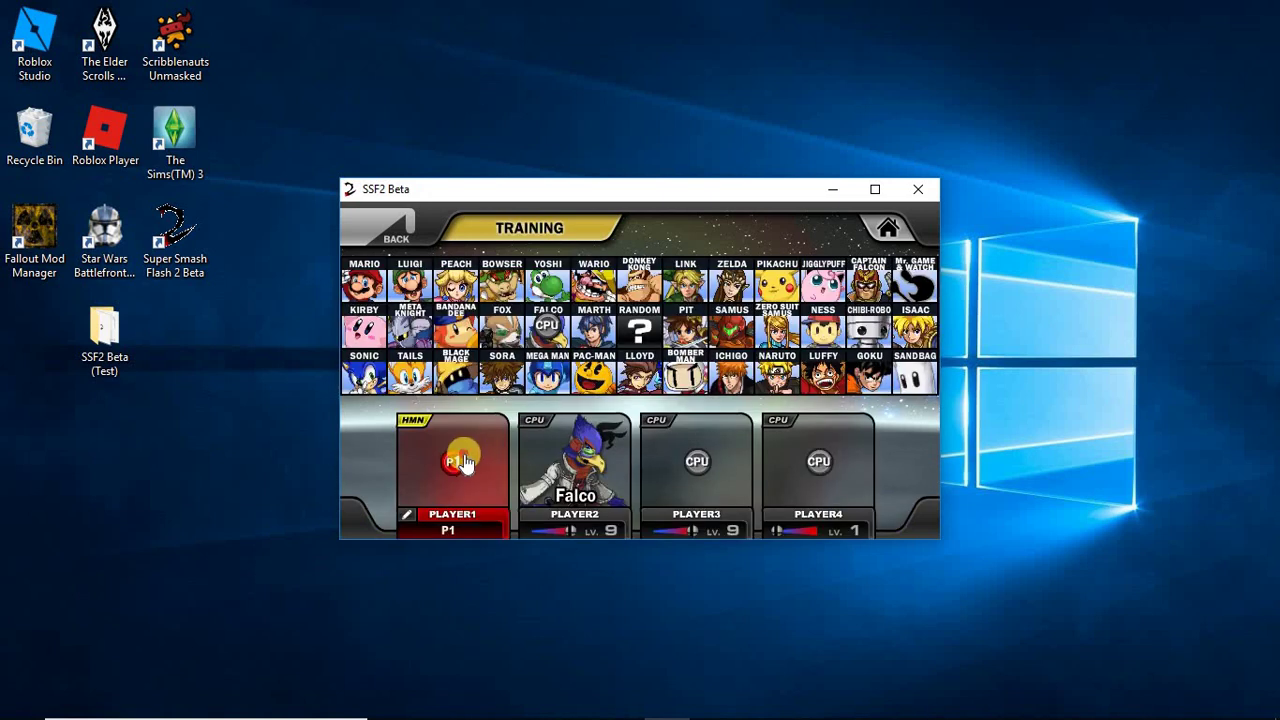
click(364, 285)
click(603, 436)
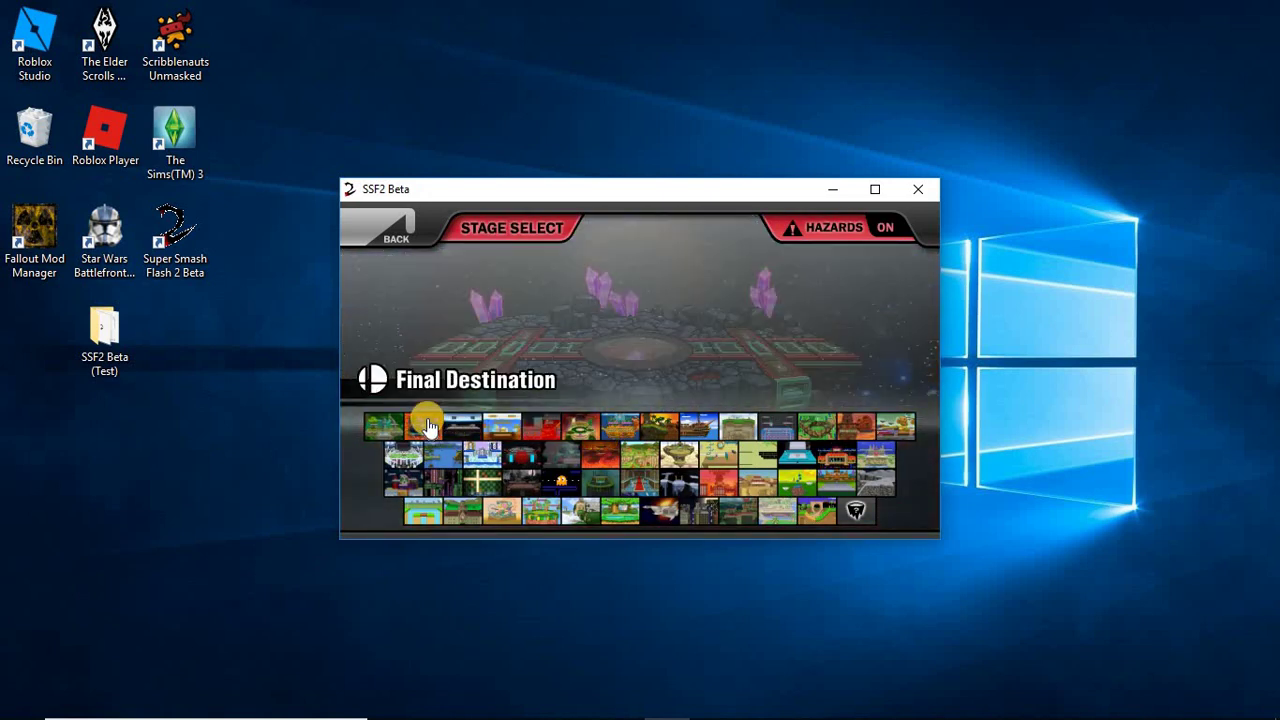
click(383, 423)
click(575, 415)
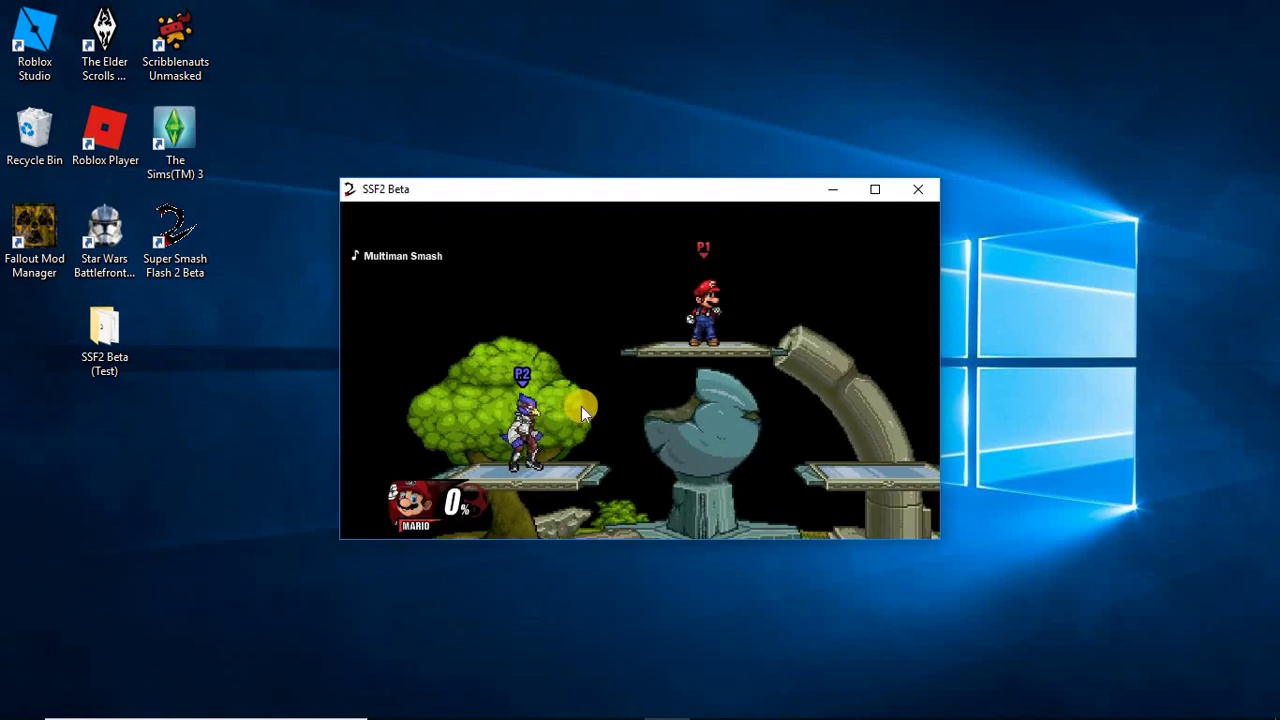
Move and jump with Mario around the platforms and edges to examine the loaded stage.
key(d)
key(s)
key(a)
key(w)
key(a)
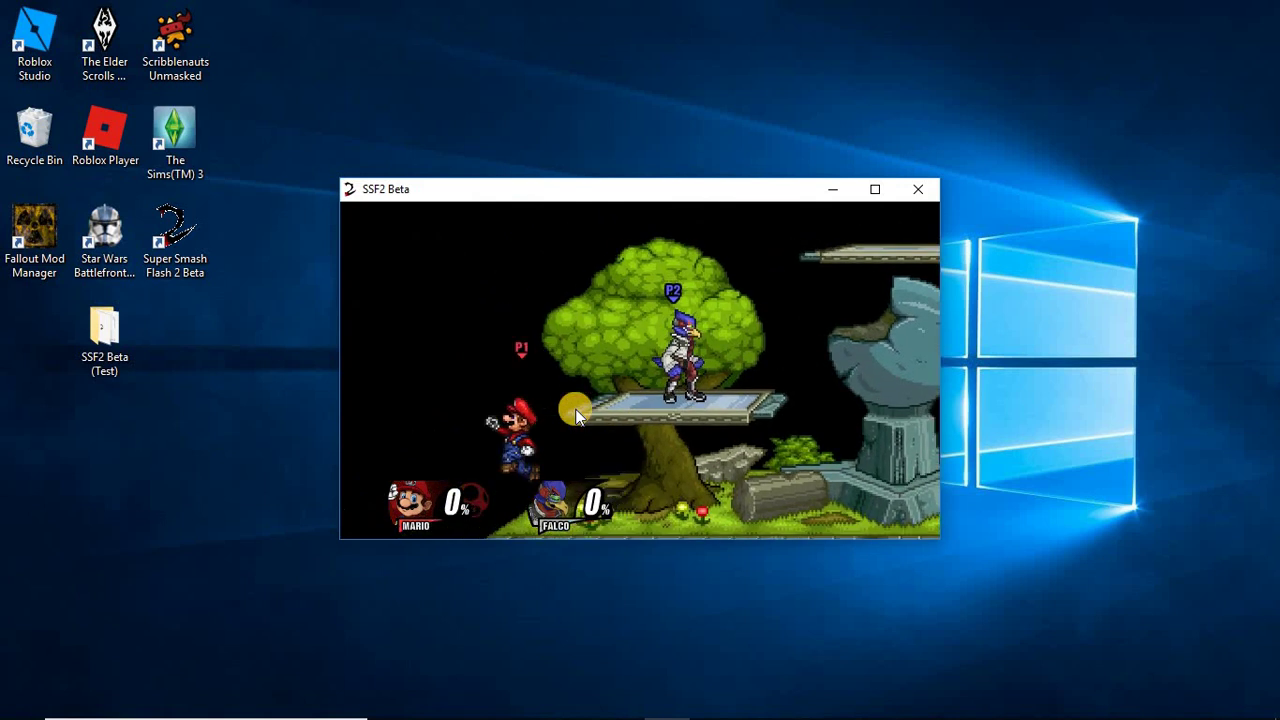
key(w)
key(s)
key(BackSpace)
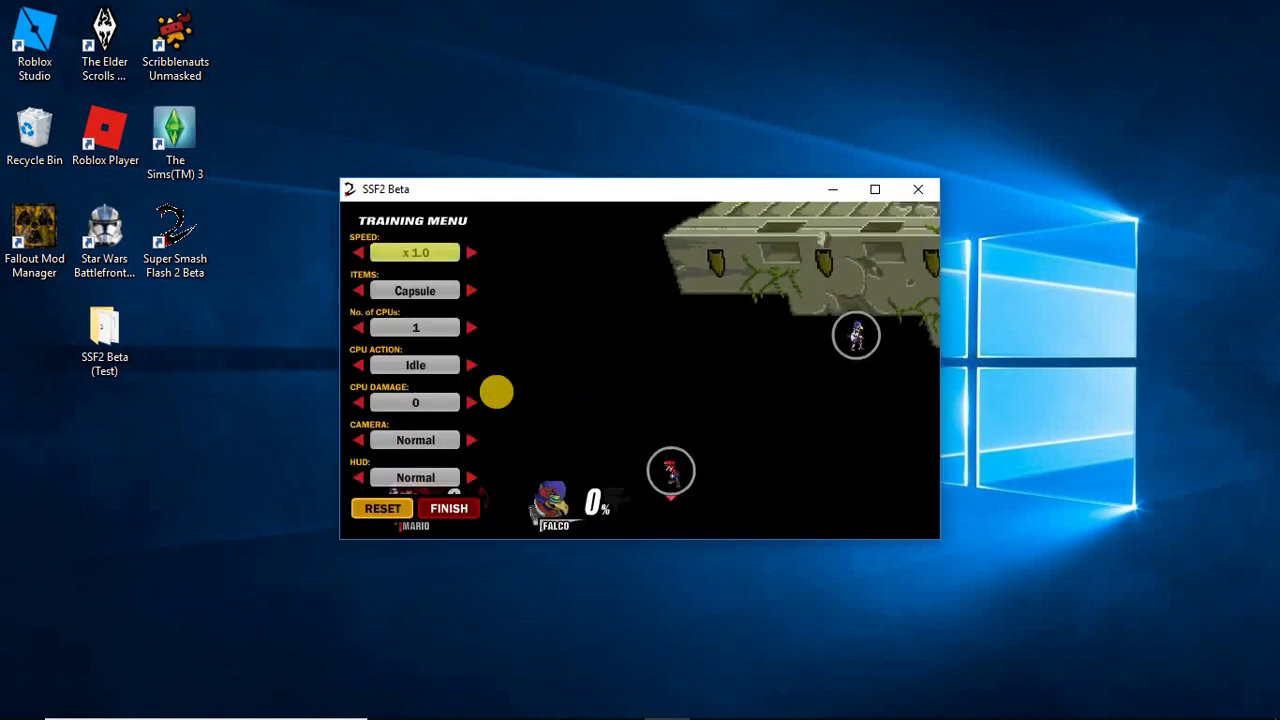
key(BackSpace)
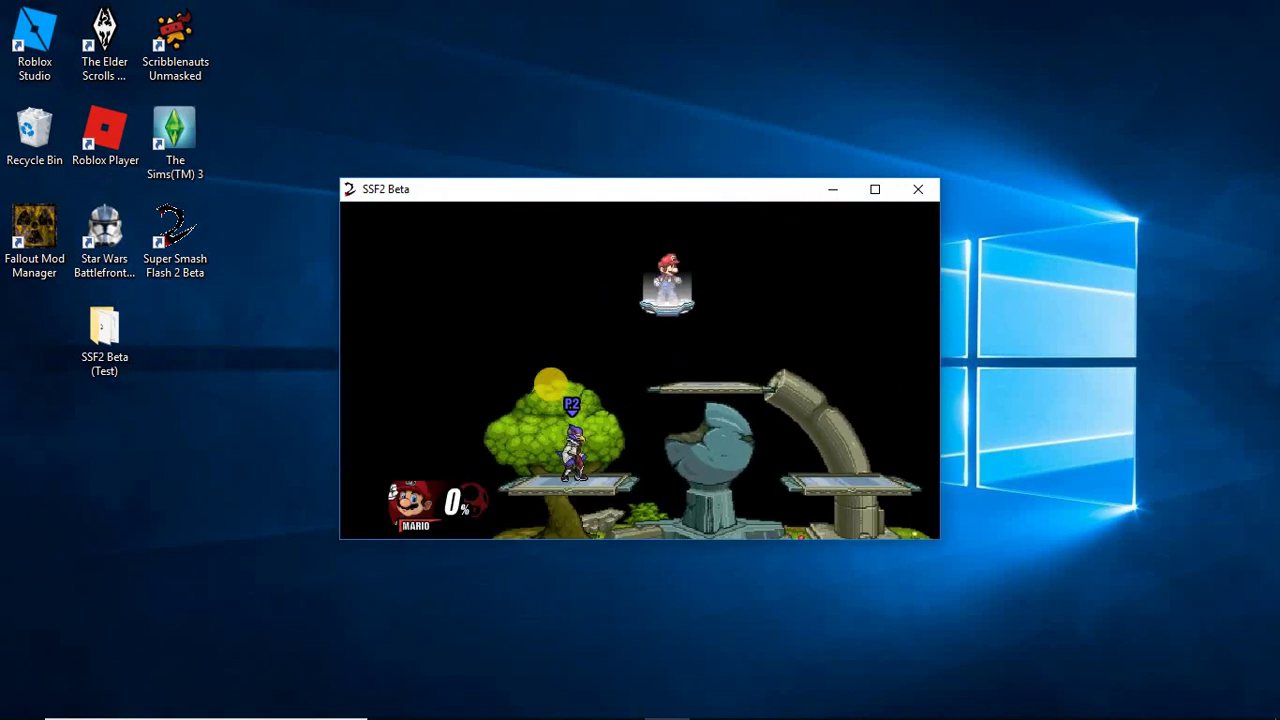
key(s)
key(d)
key(d)
key(w)
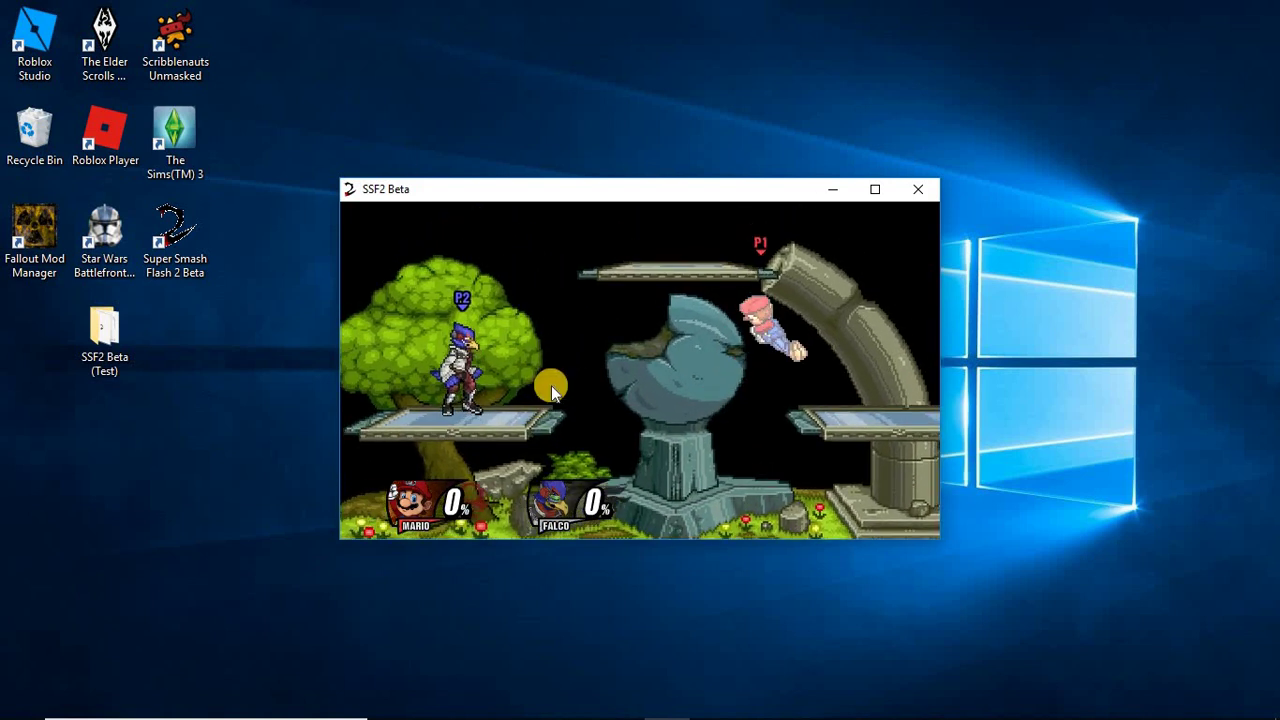
Finish the current training match and start another one on the Final Destination stage.
key(BackSpace)
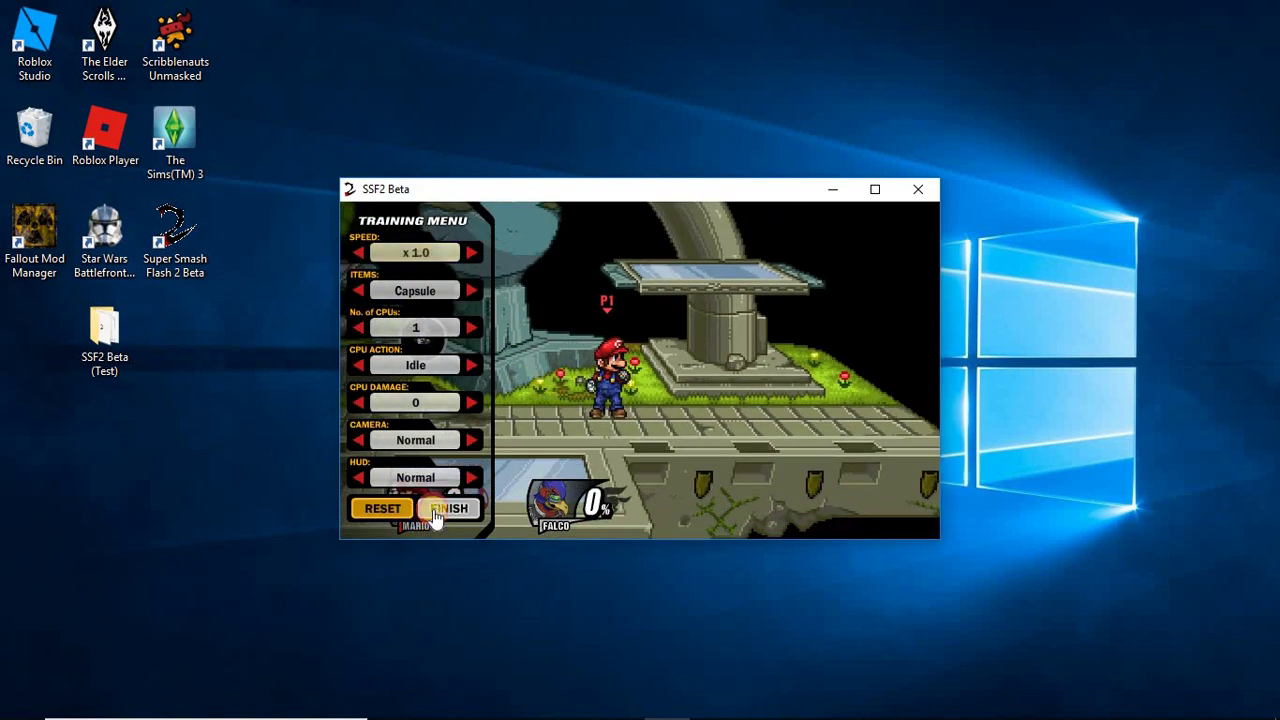
click(430, 527)
click(506, 400)
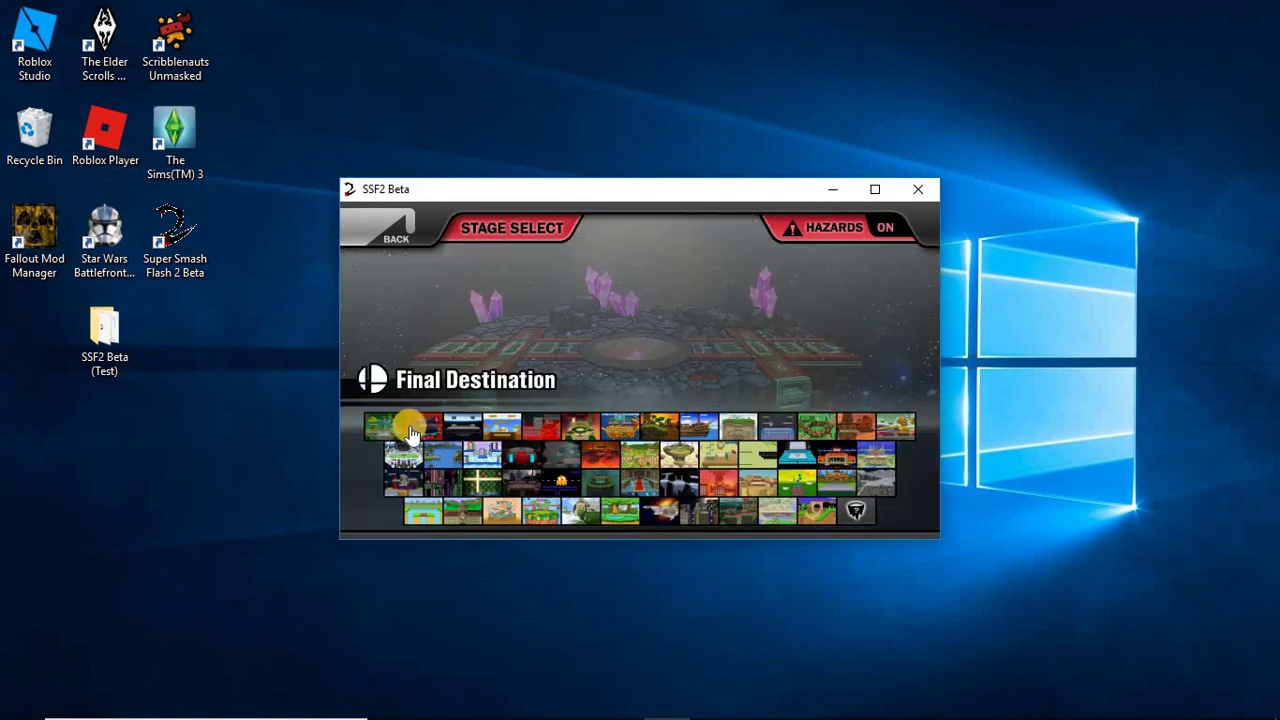
click(414, 424)
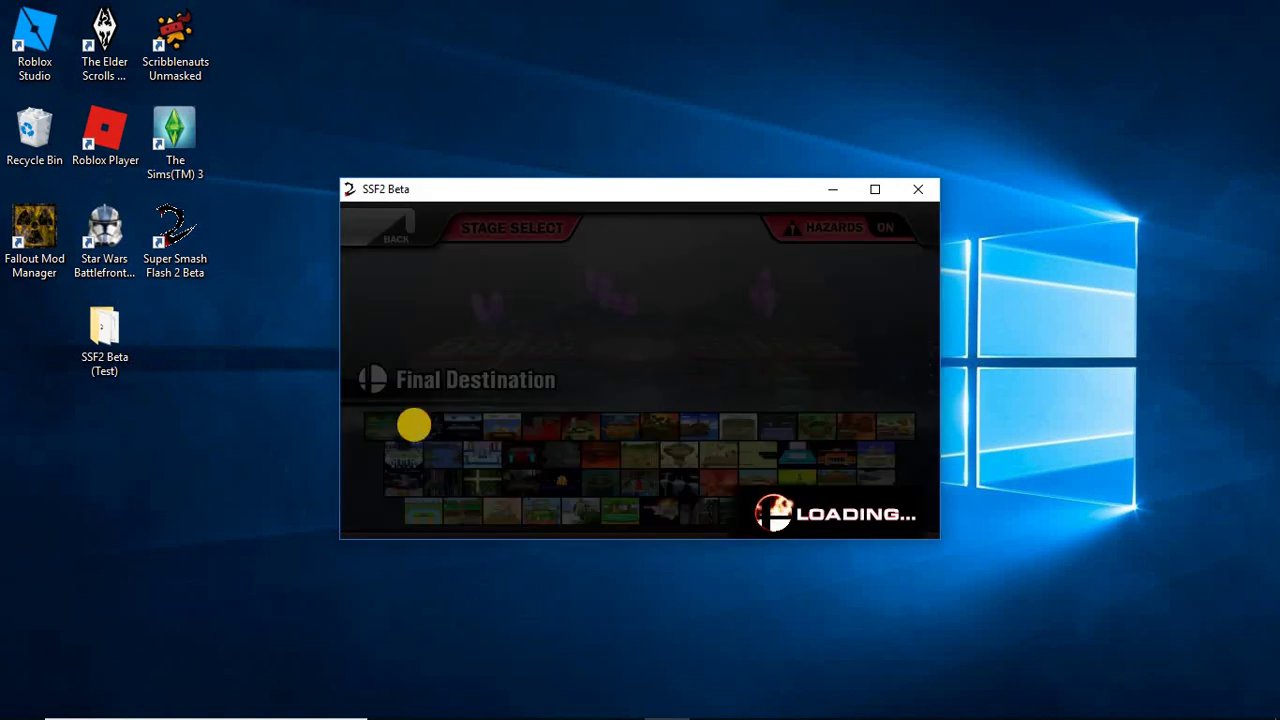